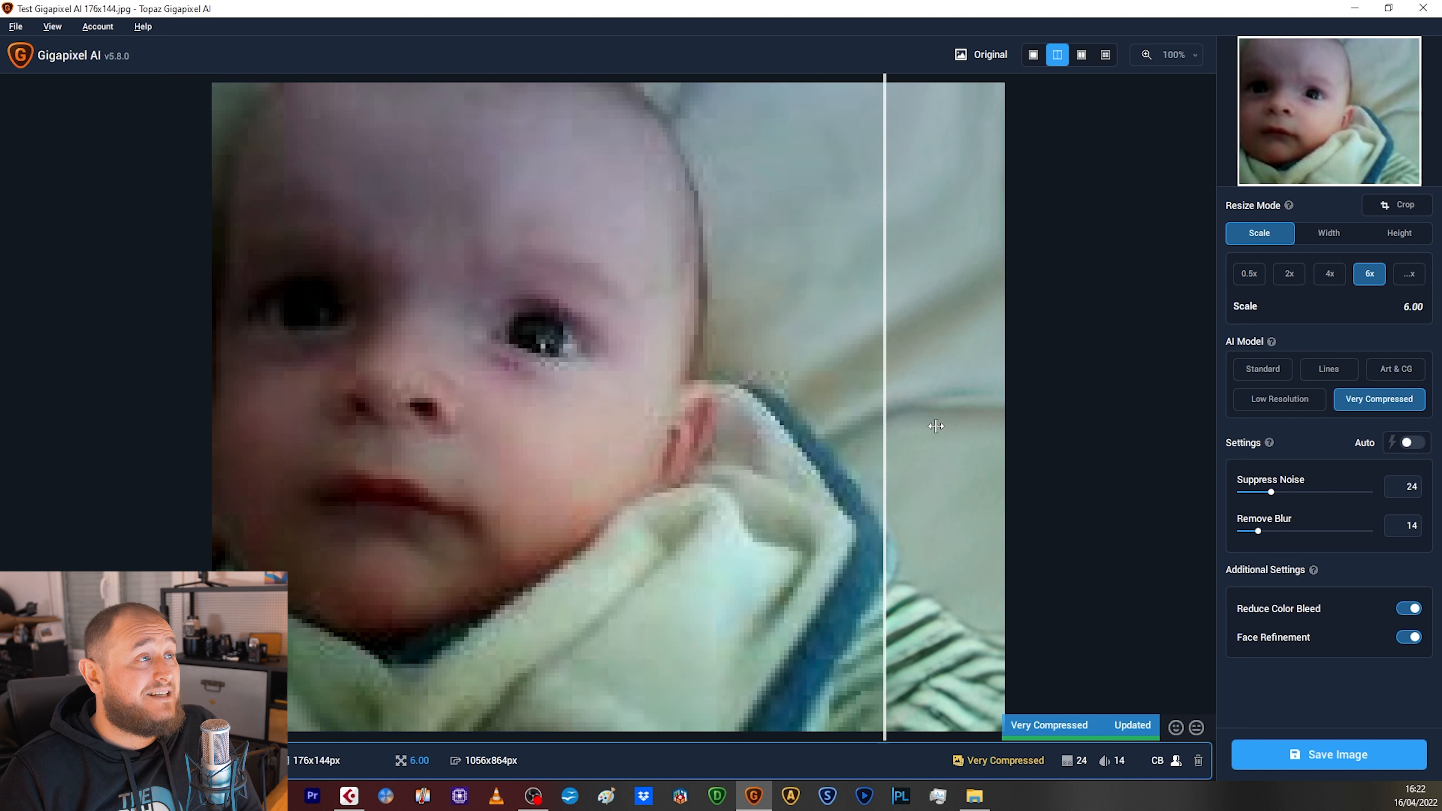
Compare the original baby photo with the Very Compressed result by sweeping the split divider across the face.
{"action": "left_click_drag", "start_coordinate": [408, 422], "coordinate": [216, 393]}
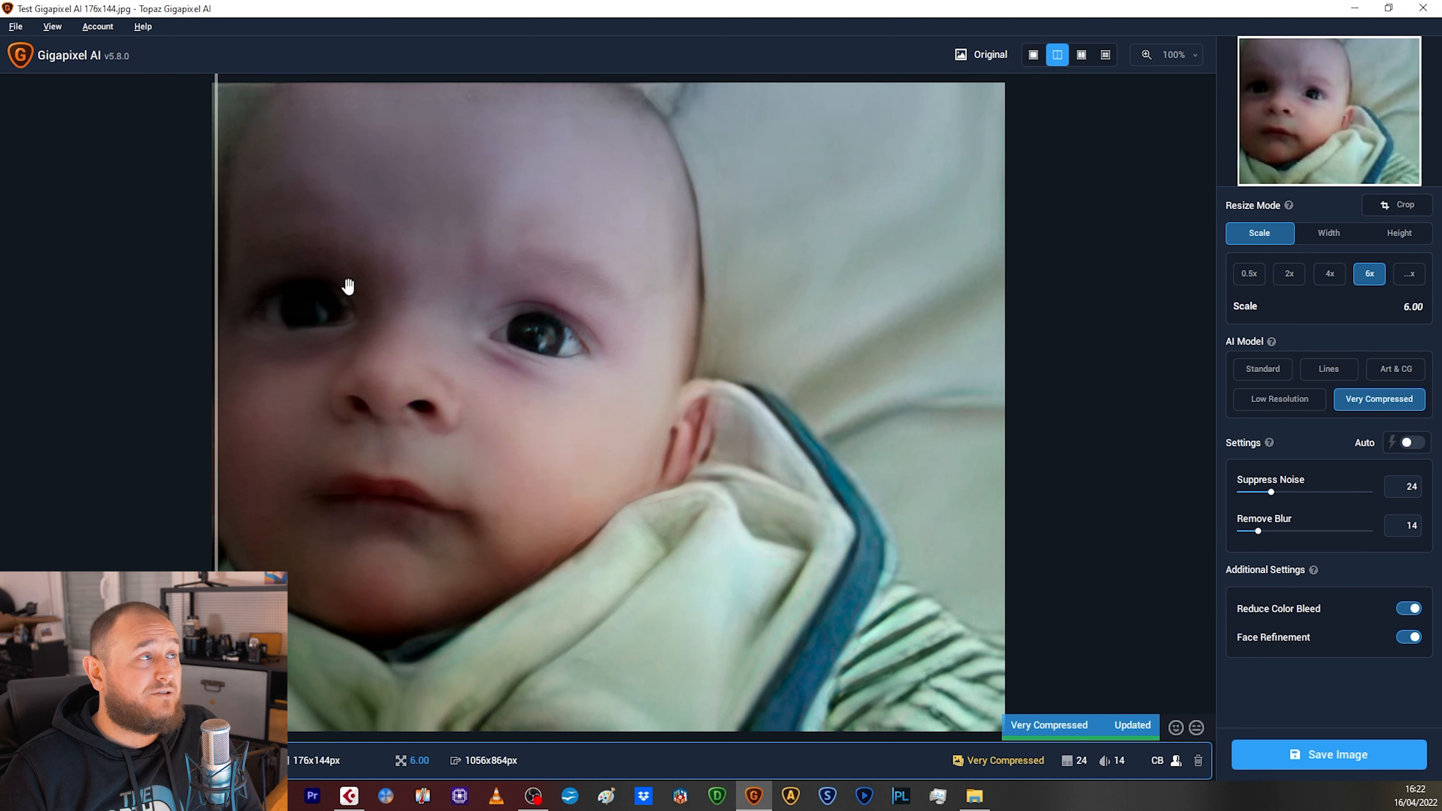
{"action": "left_click_drag", "start_coordinate": [215, 316], "coordinate": [824, 356]}
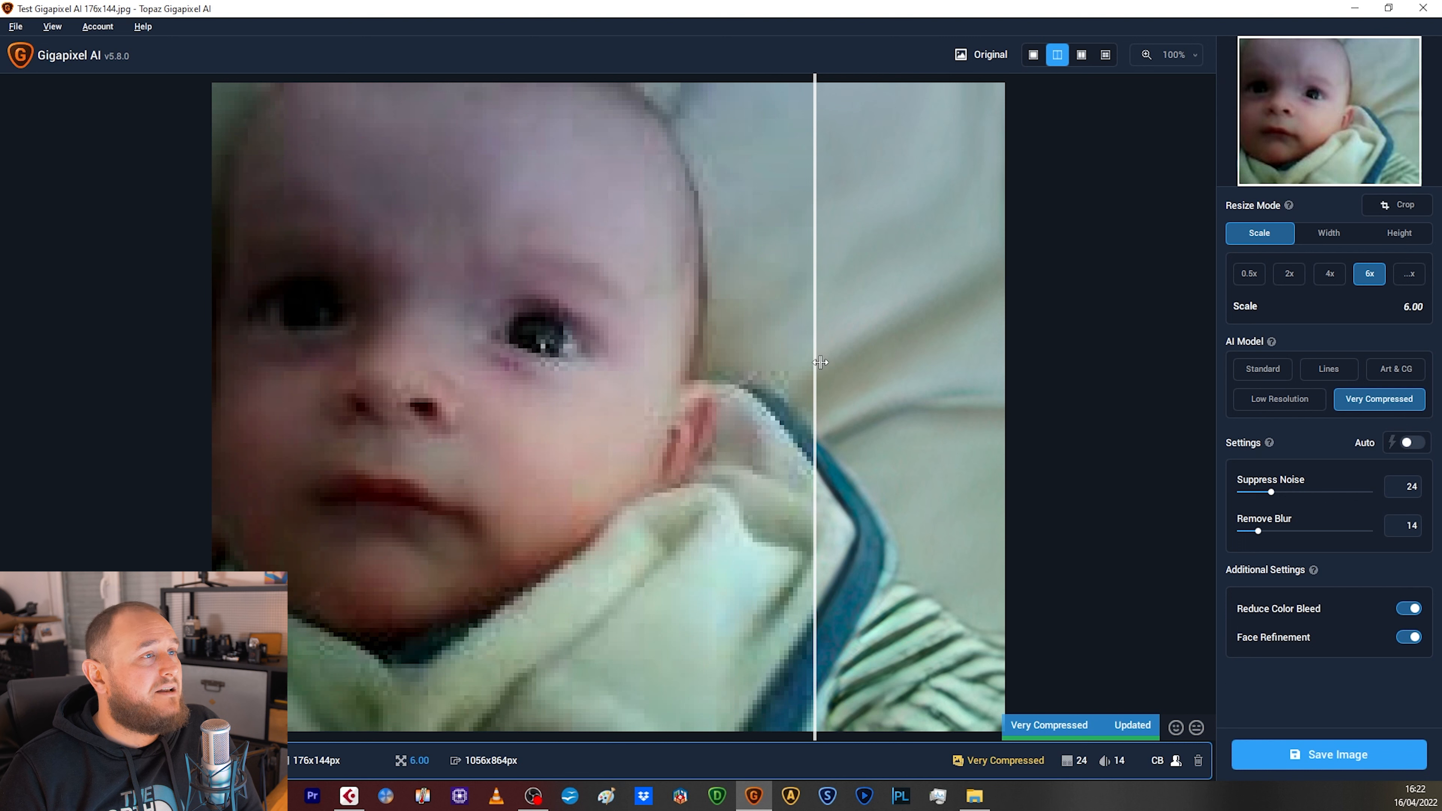
{"action": "left_click_drag", "start_coordinate": [817, 362], "coordinate": [218, 393]}
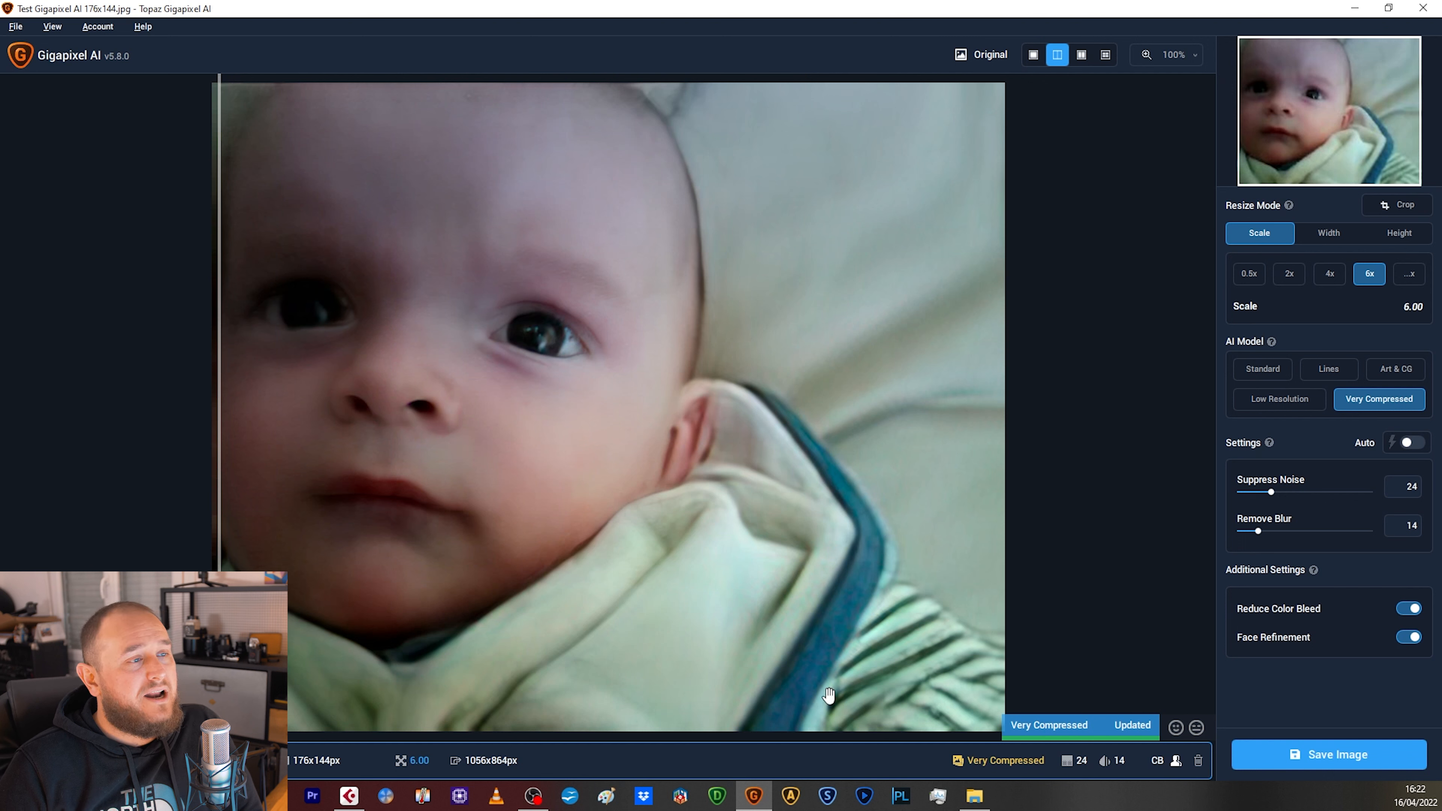
{"action": "left_click_drag", "start_coordinate": [215, 522], "coordinate": [280, 535]}
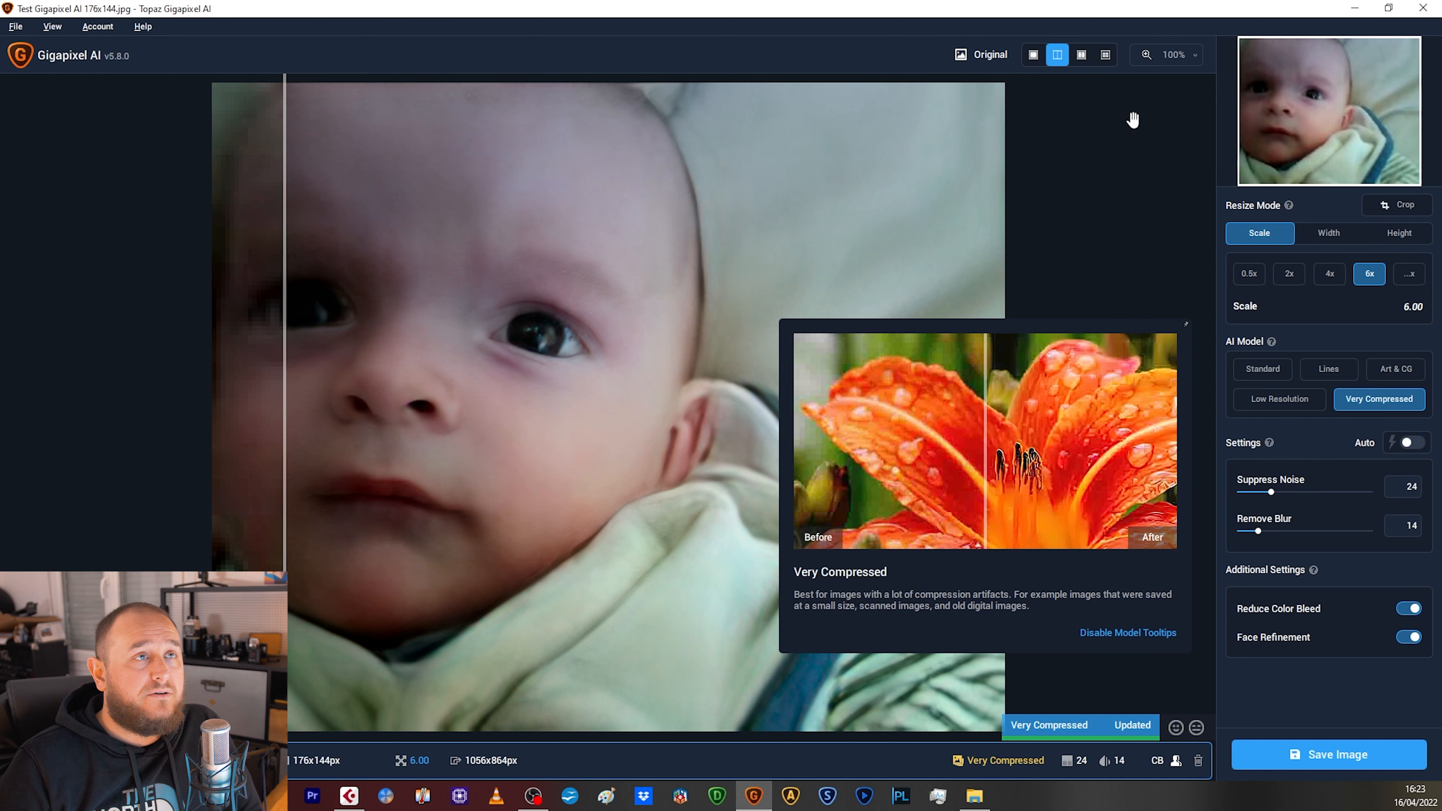
Compare the Very Compressed, Lines and Art & CG models in the four-pane preview, including the collar area.
{"action": "left_click", "coordinate": [1110, 65]}
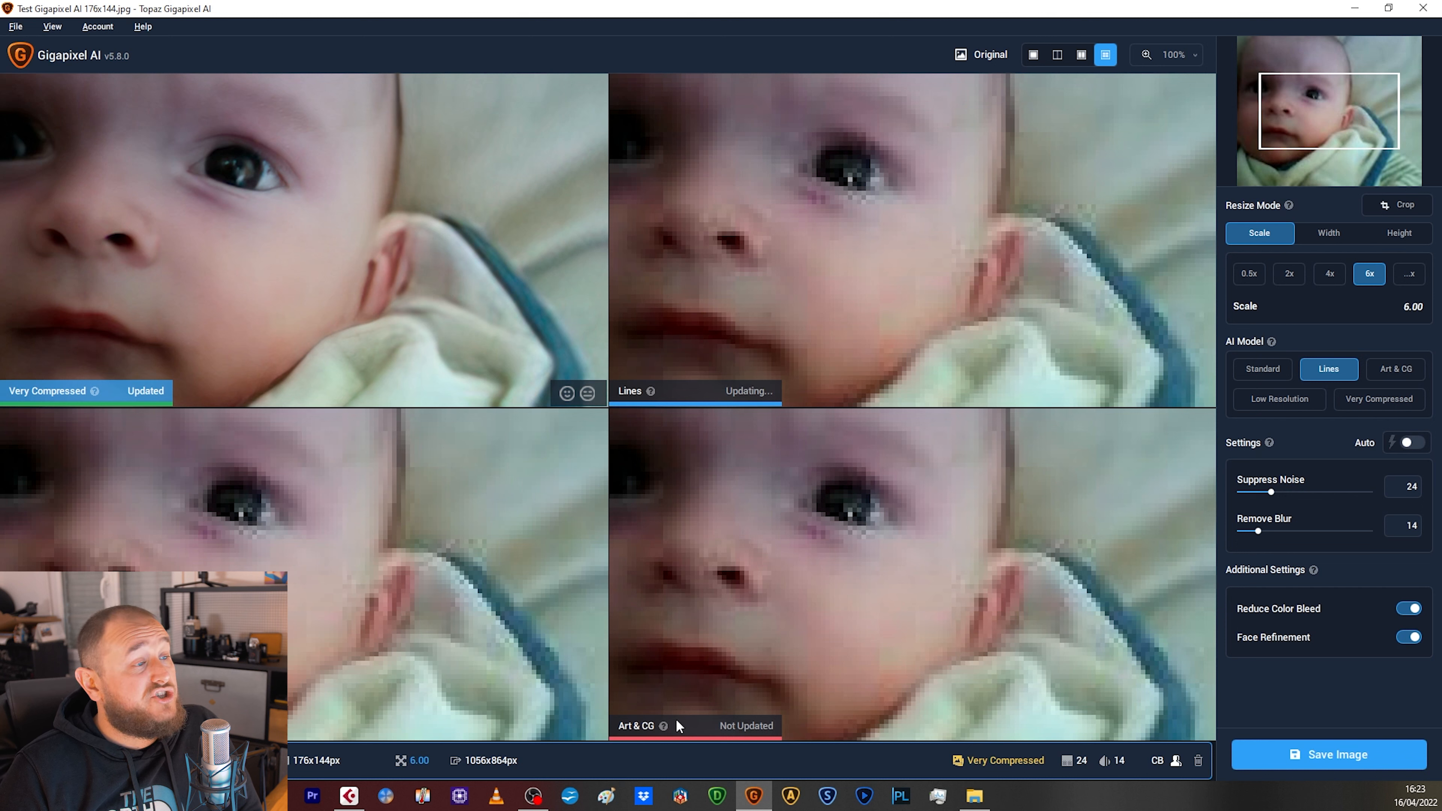
{"action": "mouse_move", "coordinate": [664, 727]}
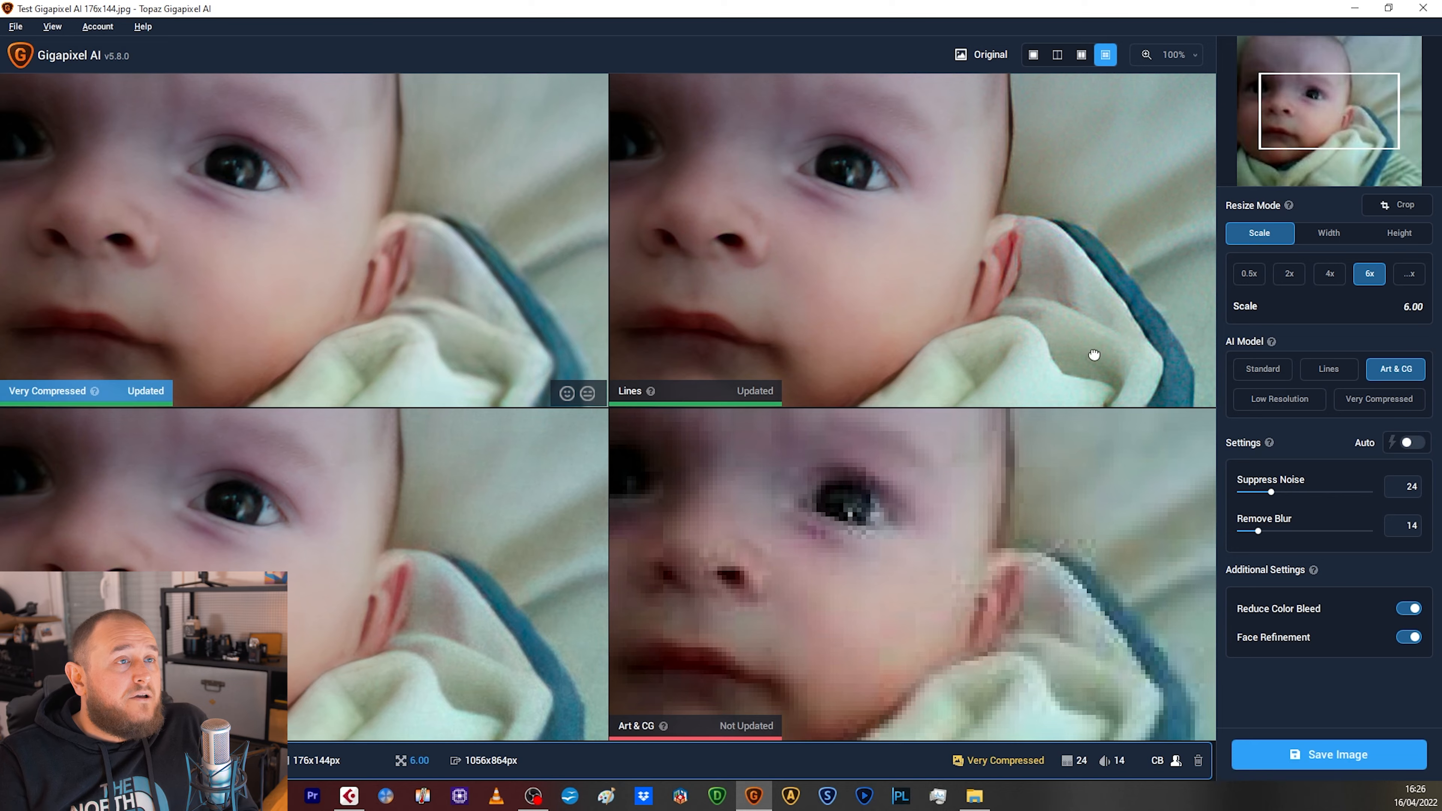
{"action": "left_click_drag", "start_coordinate": [1094, 354], "coordinate": [1048, 212]}
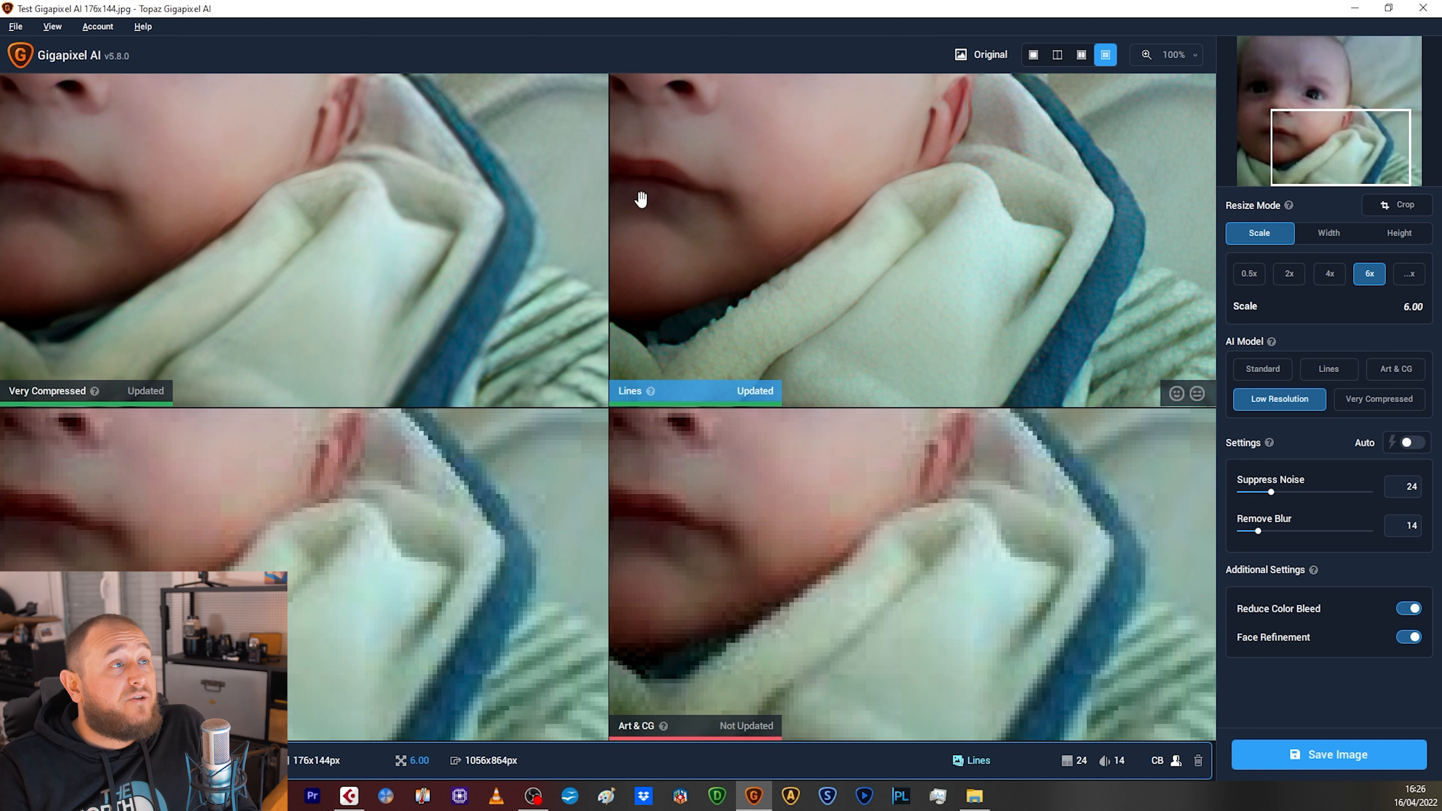
Inspect the Low Resolution result in single view, and compare it with the original across the face in split view.
{"action": "left_click", "coordinate": [1034, 56]}
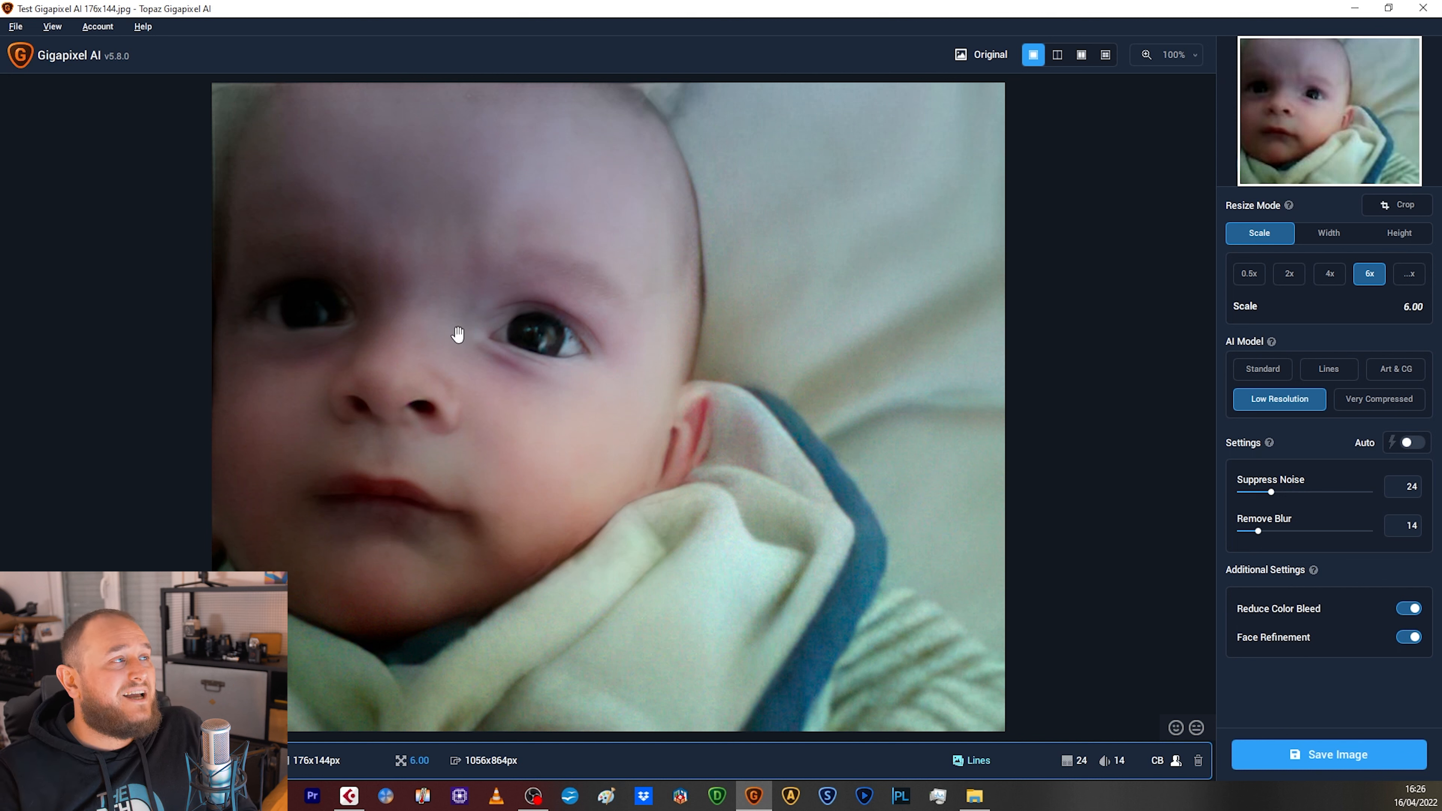
{"action": "left_click", "coordinate": [1058, 54]}
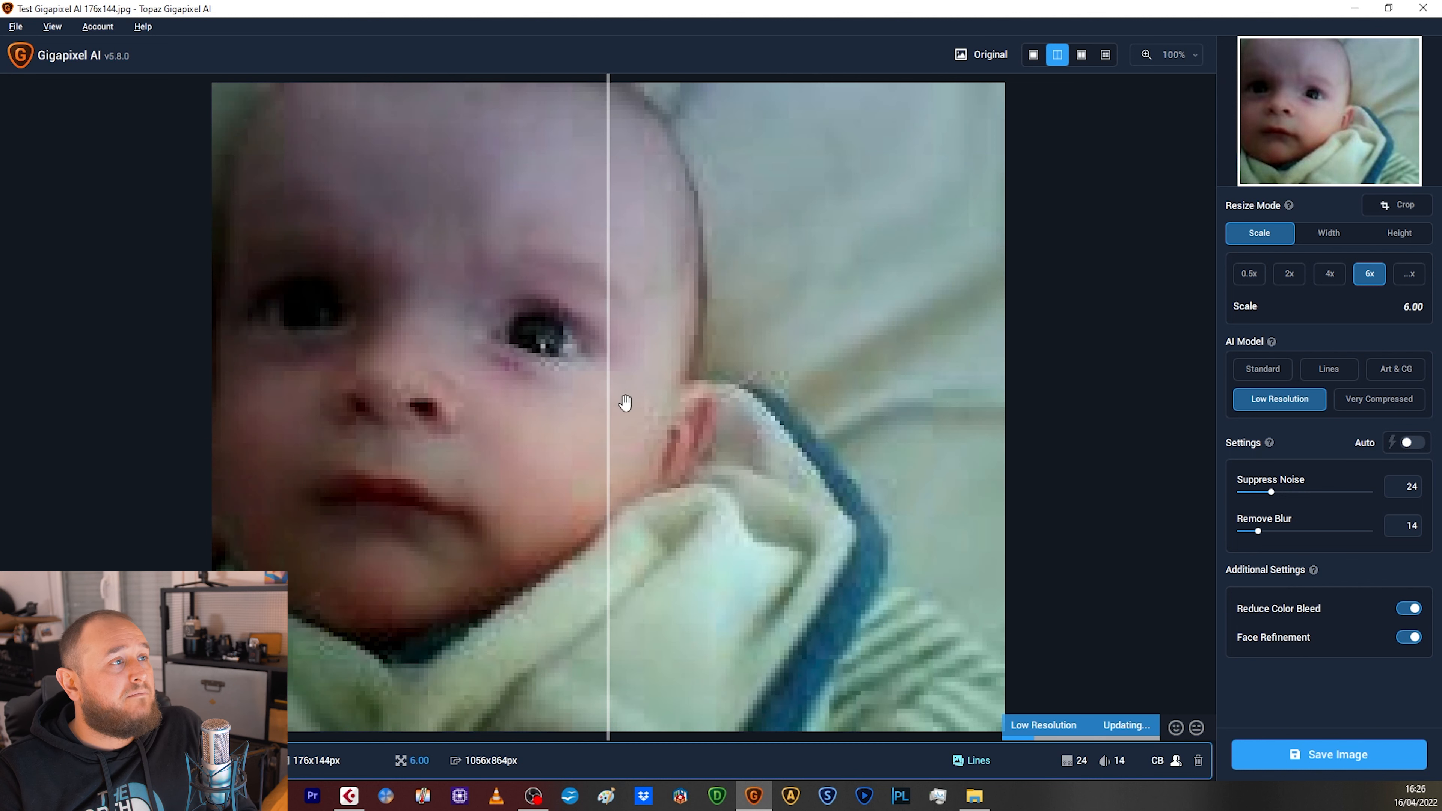
{"action": "left_click_drag", "start_coordinate": [614, 401], "coordinate": [488, 392]}
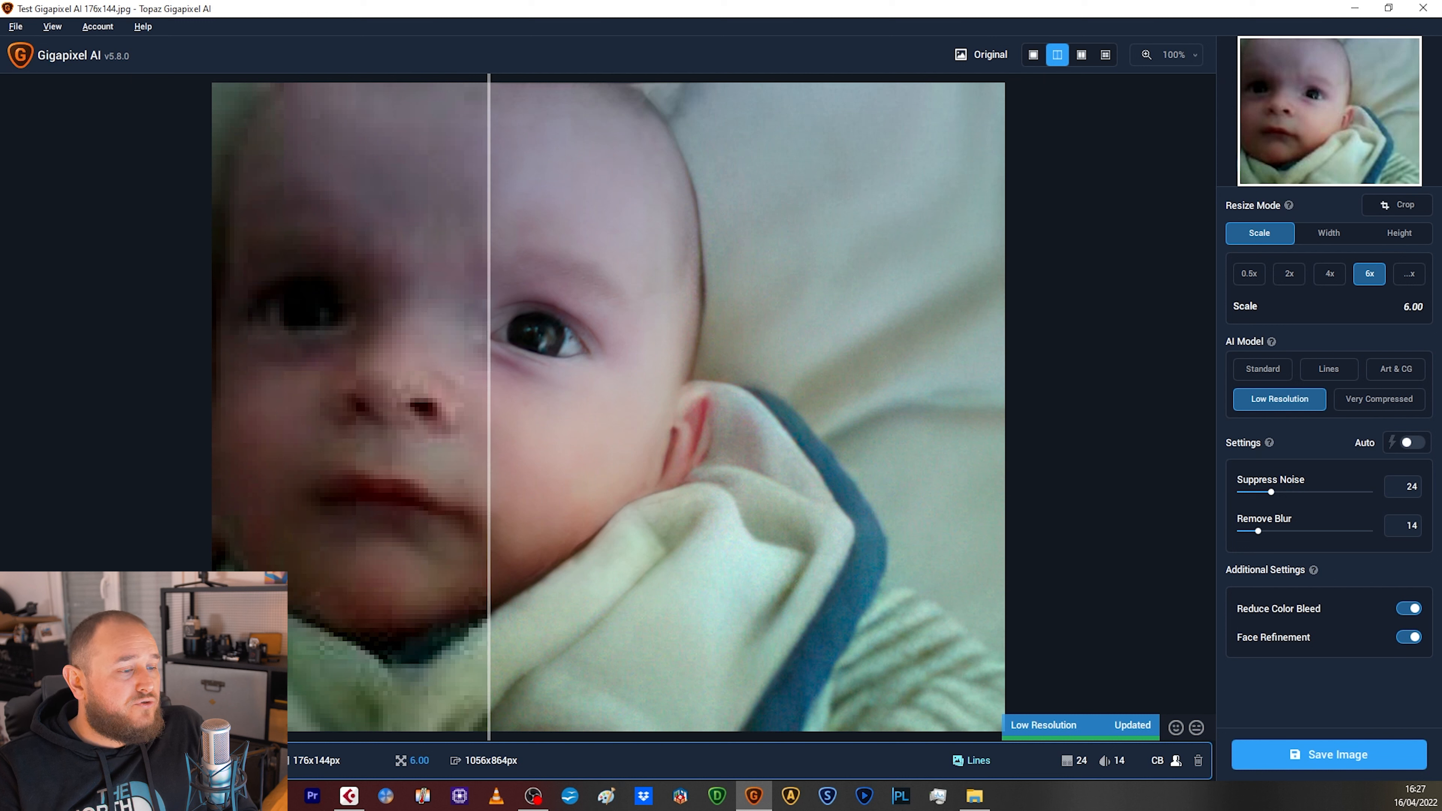
Add Test Sharpen AI 3.png from File Explorer to the image list and set the AI model to Very Compressed.
{"action": "left_click", "coordinate": [974, 795]}
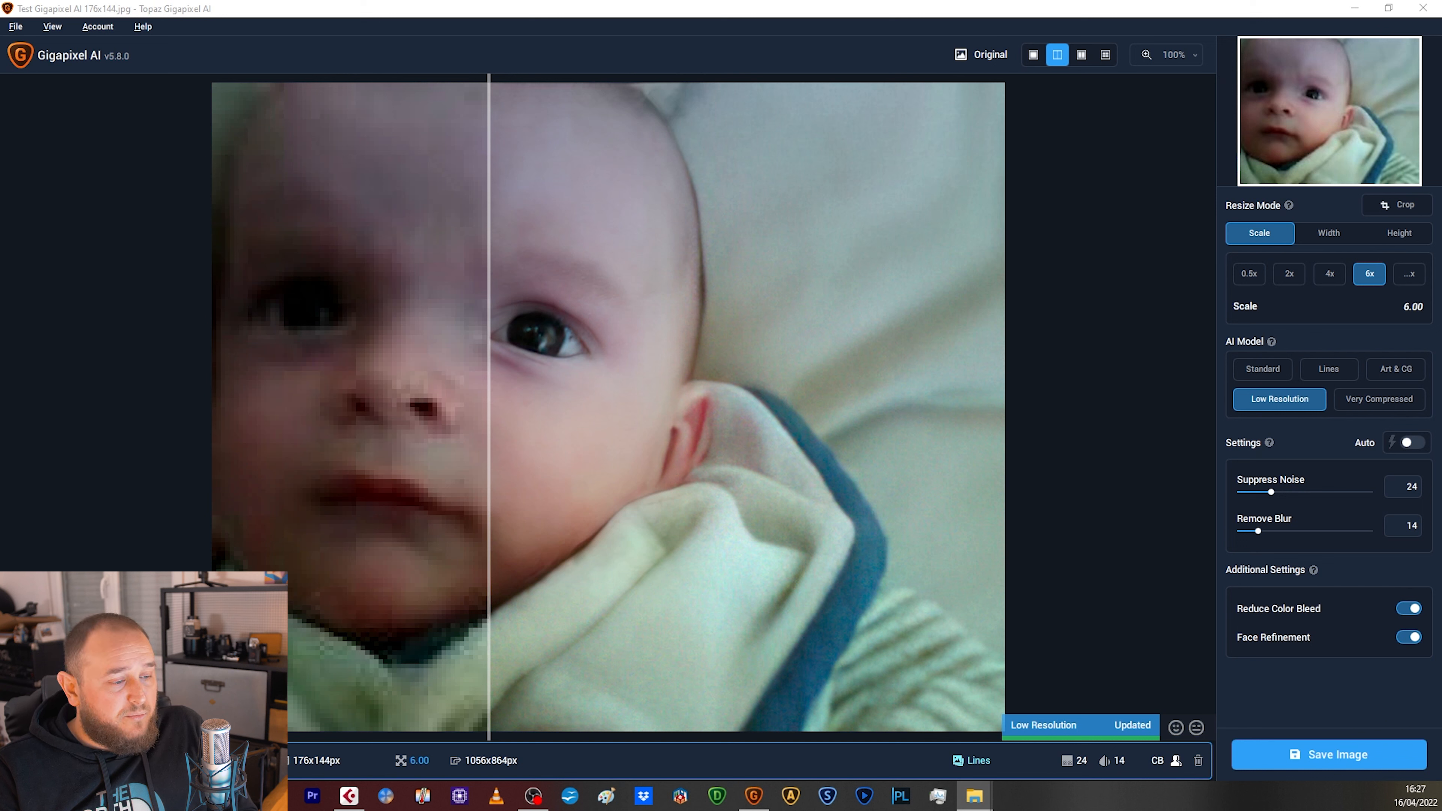
{"action": "left_click_drag", "start_coordinate": [0, 397], "coordinate": [788, 473]}
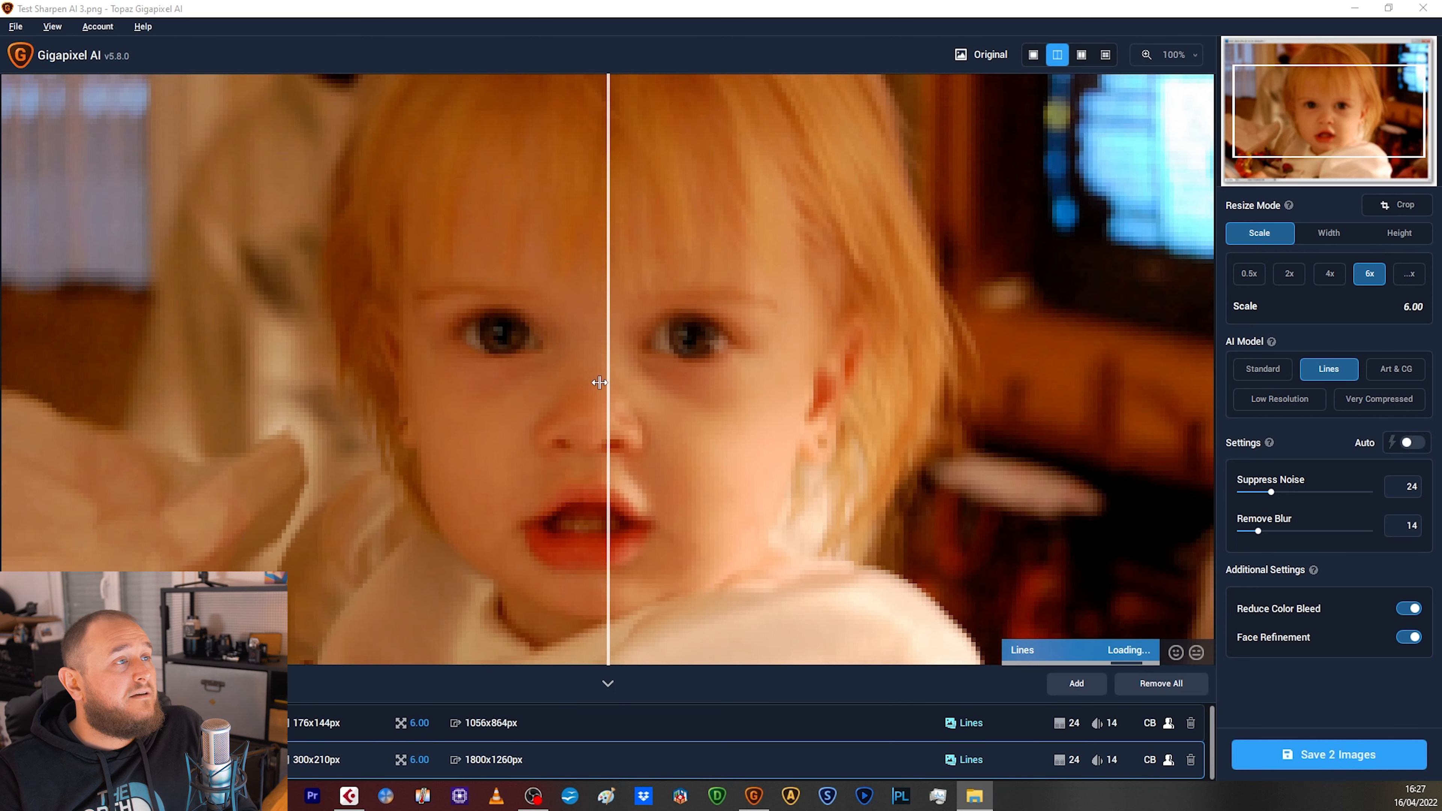
{"action": "left_click", "coordinate": [1379, 399]}
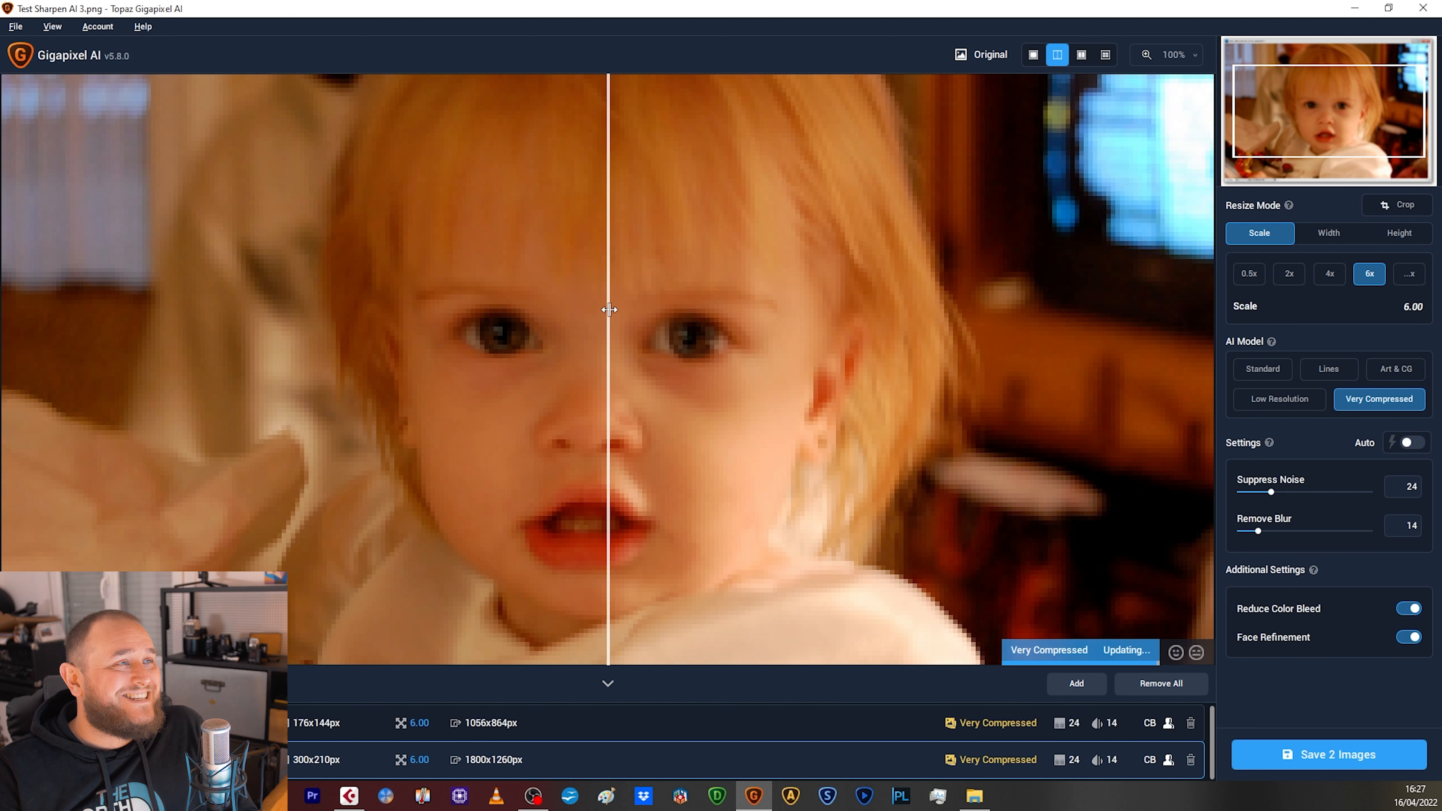
Reveal the enhanced toddler photo in the split preview and set Remove Blur to 32.
{"action": "left_click_drag", "start_coordinate": [608, 310], "coordinate": [122, 332]}
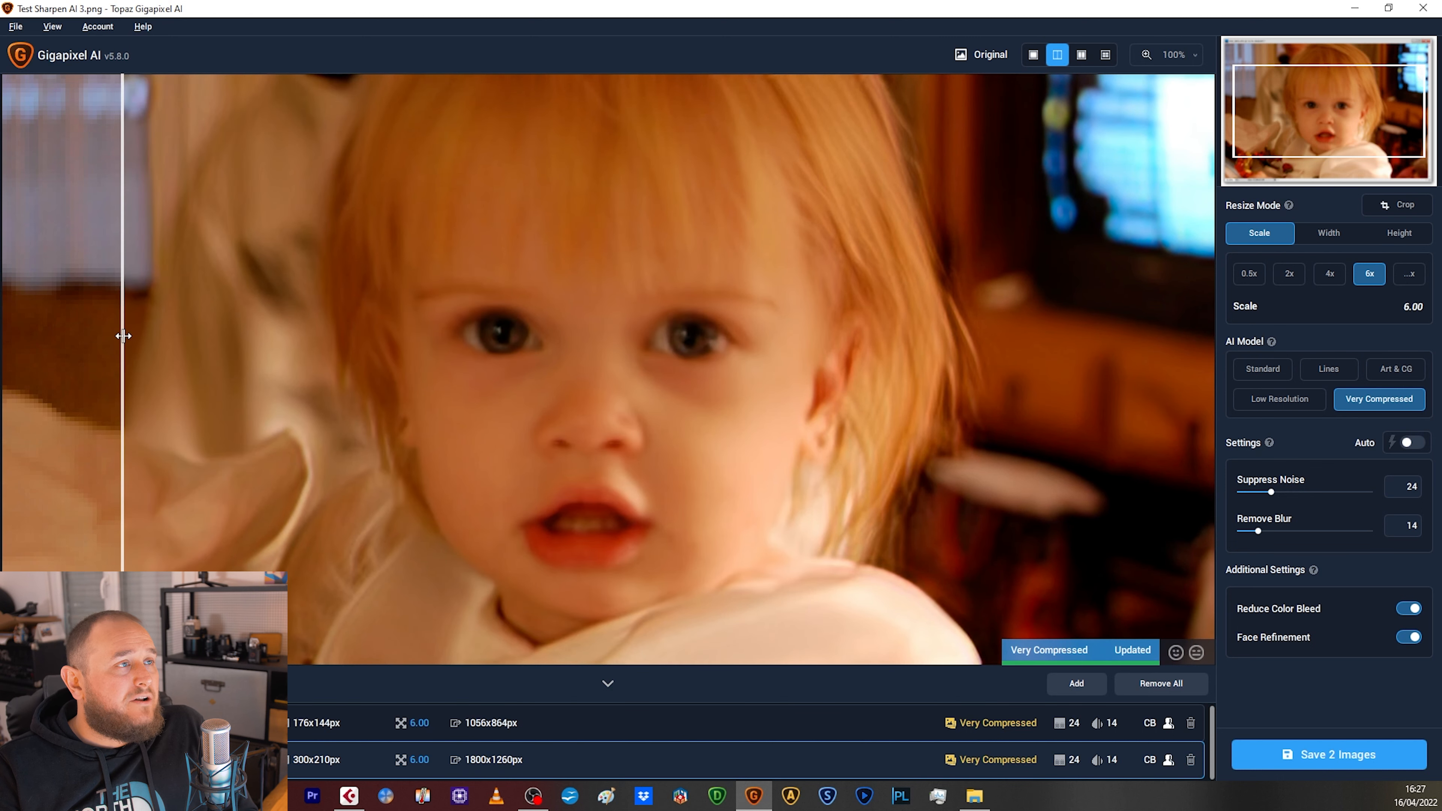
{"action": "left_click_drag", "start_coordinate": [1258, 532], "coordinate": [1301, 532]}
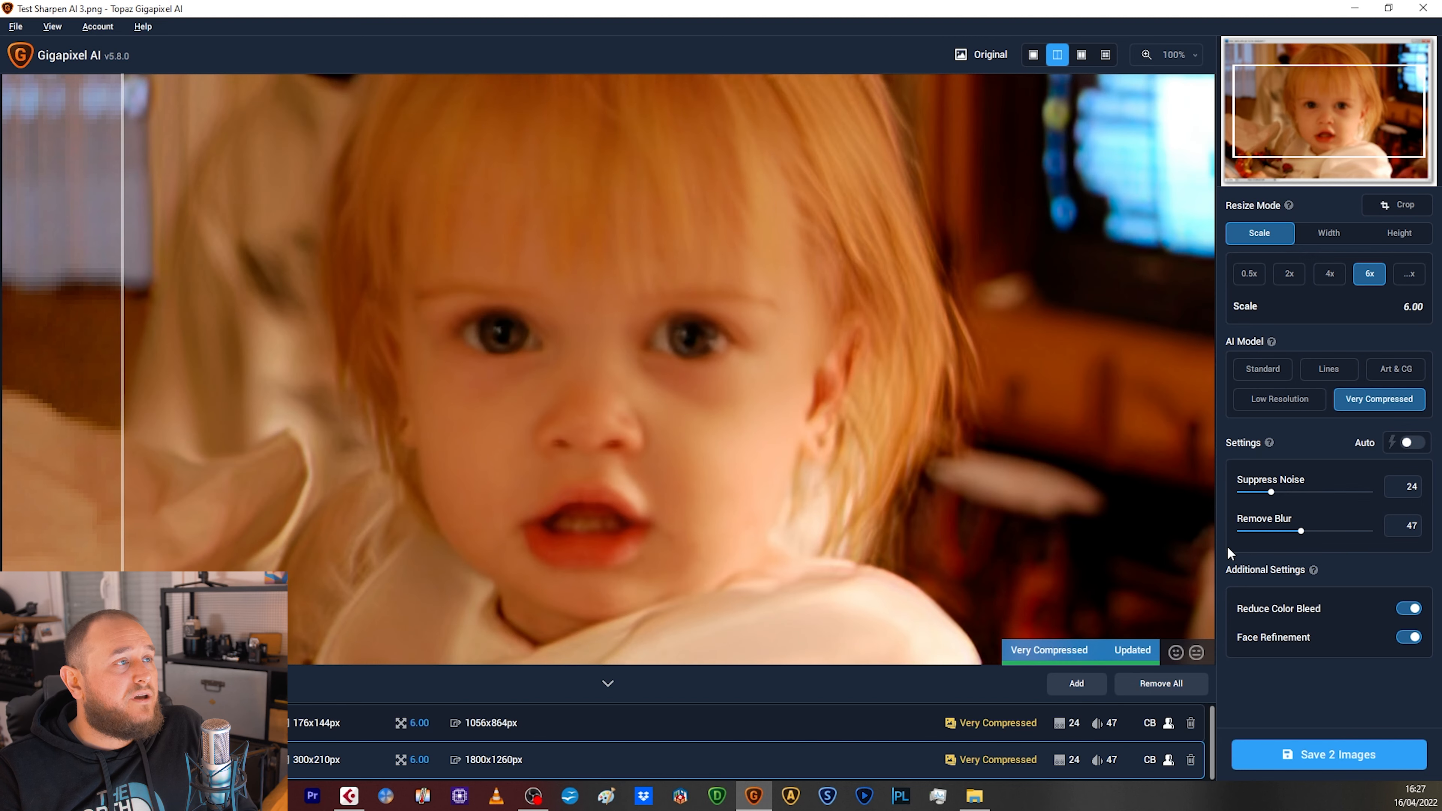
{"action": "left_click_drag", "start_coordinate": [1301, 533], "coordinate": [1281, 532]}
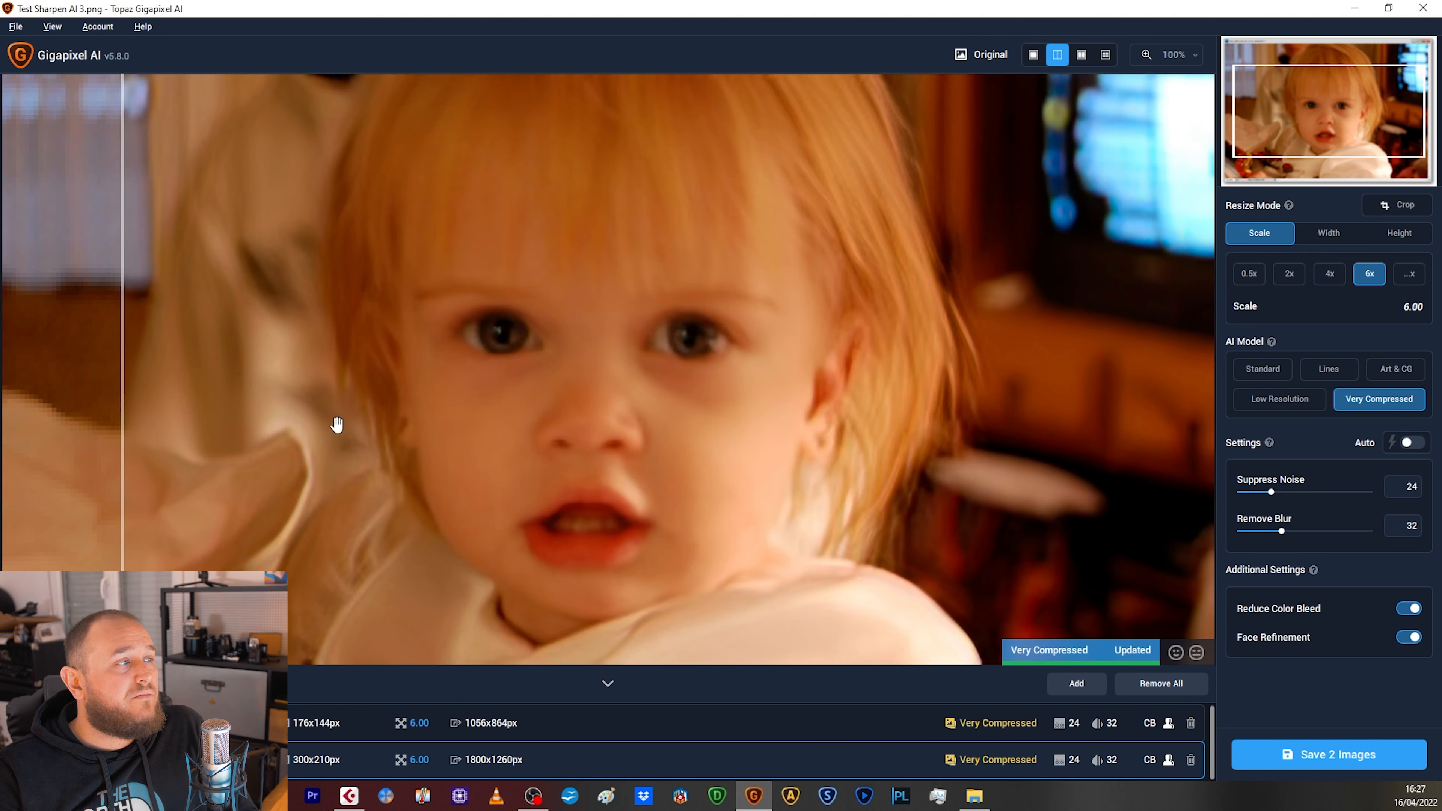
Compare the original and enhanced toddler photo around the face, with the whole image fitted in the preview.
{"action": "left_click_drag", "start_coordinate": [135, 419], "coordinate": [547, 406]}
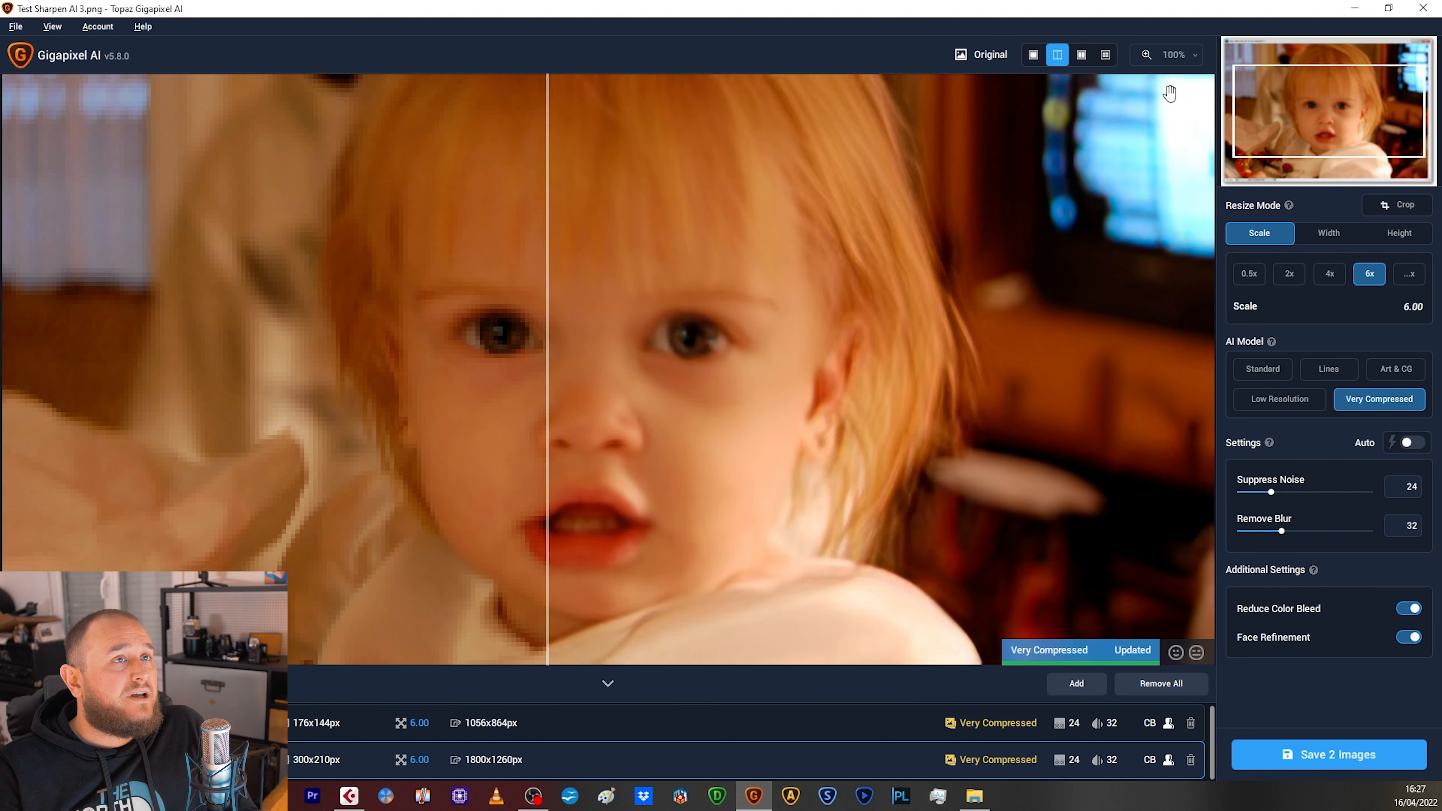
{"action": "left_click", "coordinate": [1194, 62]}
{"action": "left_click", "coordinate": [1136, 114]}
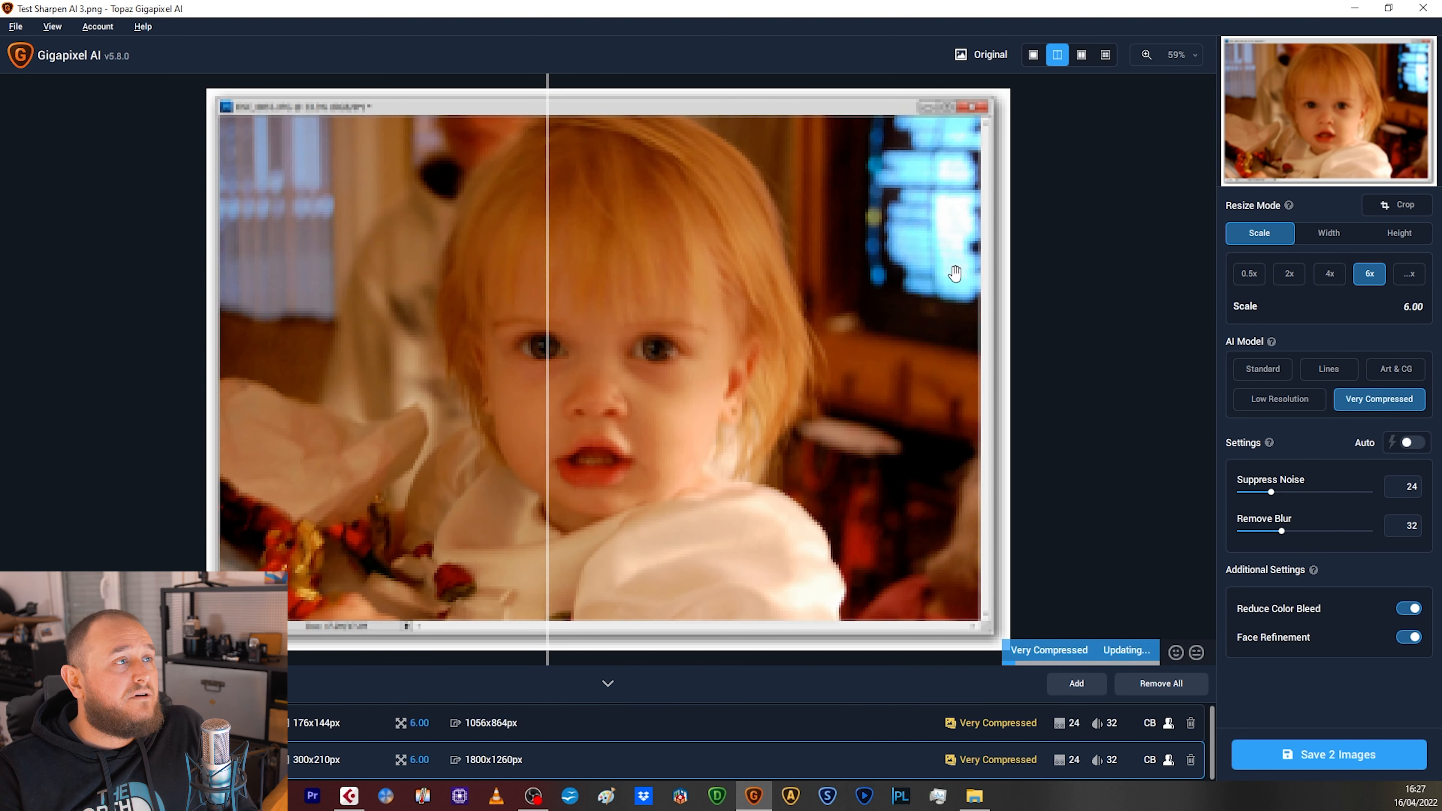
{"action": "mouse_move", "coordinate": [547, 368]}
{"action": "left_mouse_down"}
{"action": "mouse_move", "coordinate": [763, 366]}
{"action": "mouse_move", "coordinate": [549, 368]}
{"action": "left_mouse_up"}
{"action": "left_click_drag", "start_coordinate": [636, 367], "coordinate": [630, 367]}
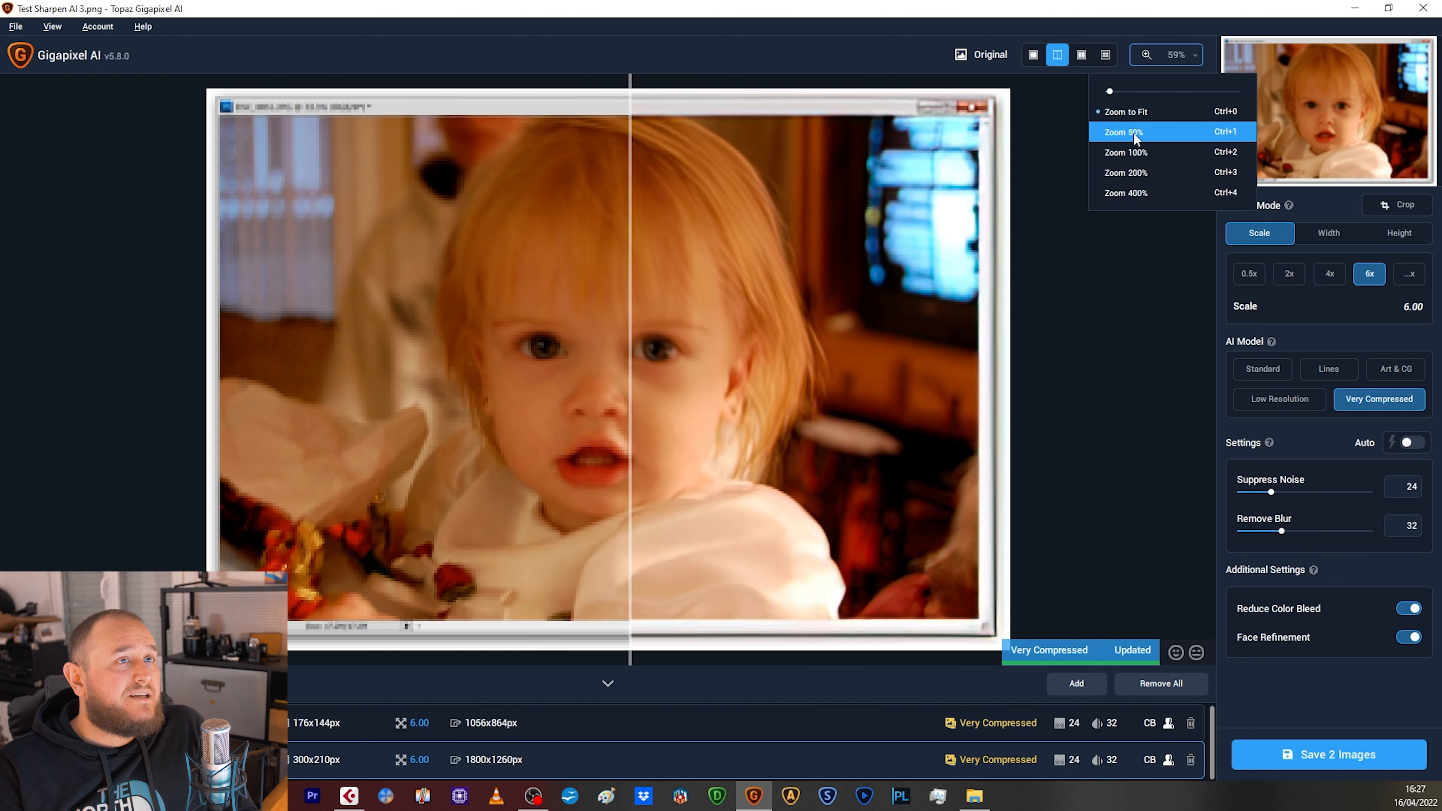
Compare the toddler's face and hair before and after enhancement at 100% zoom across the whole frame.
{"action": "left_click", "coordinate": [1096, 153]}
{"action": "left_click_drag", "start_coordinate": [853, 328], "coordinate": [821, 351]}
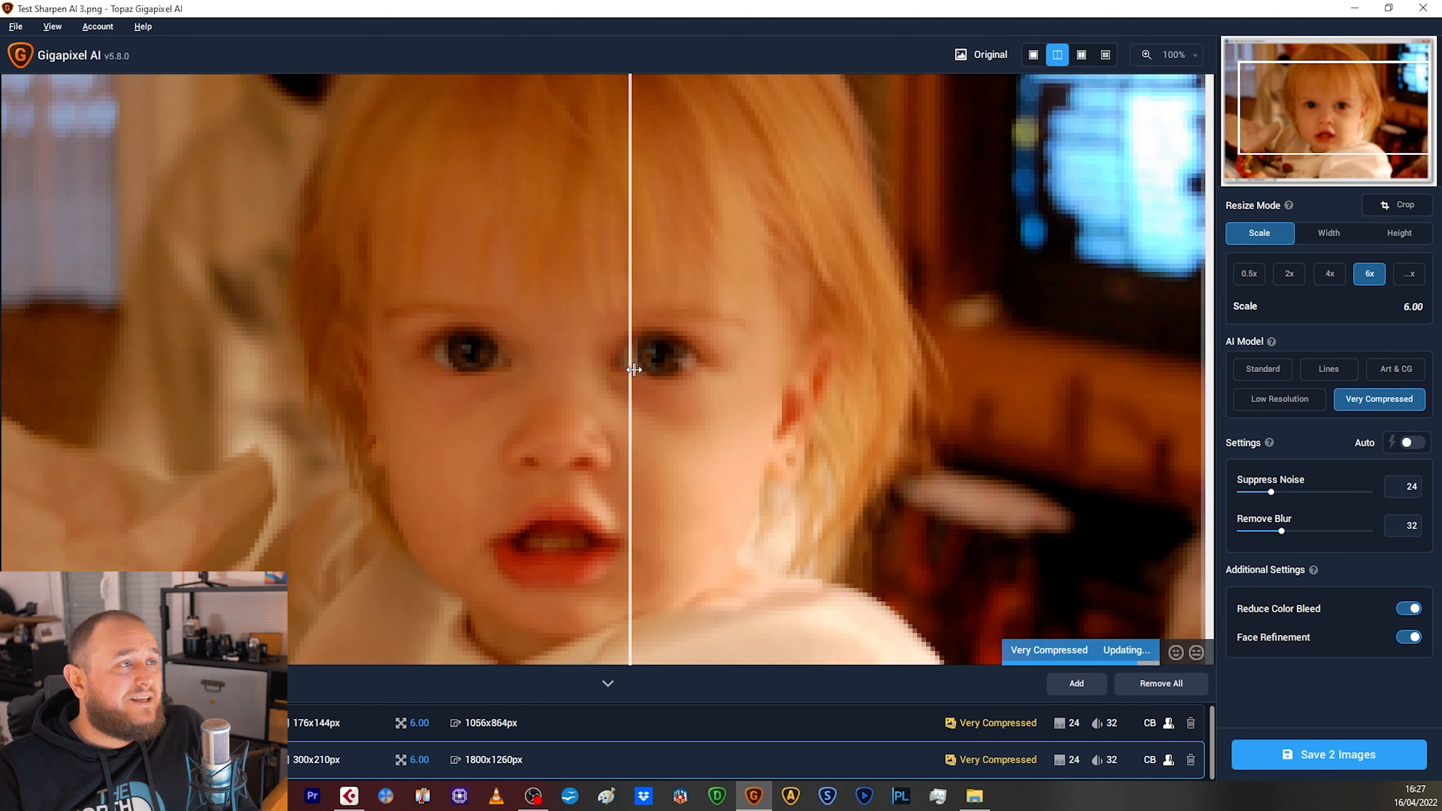
{"action": "left_click_drag", "start_coordinate": [629, 369], "coordinate": [1150, 363]}
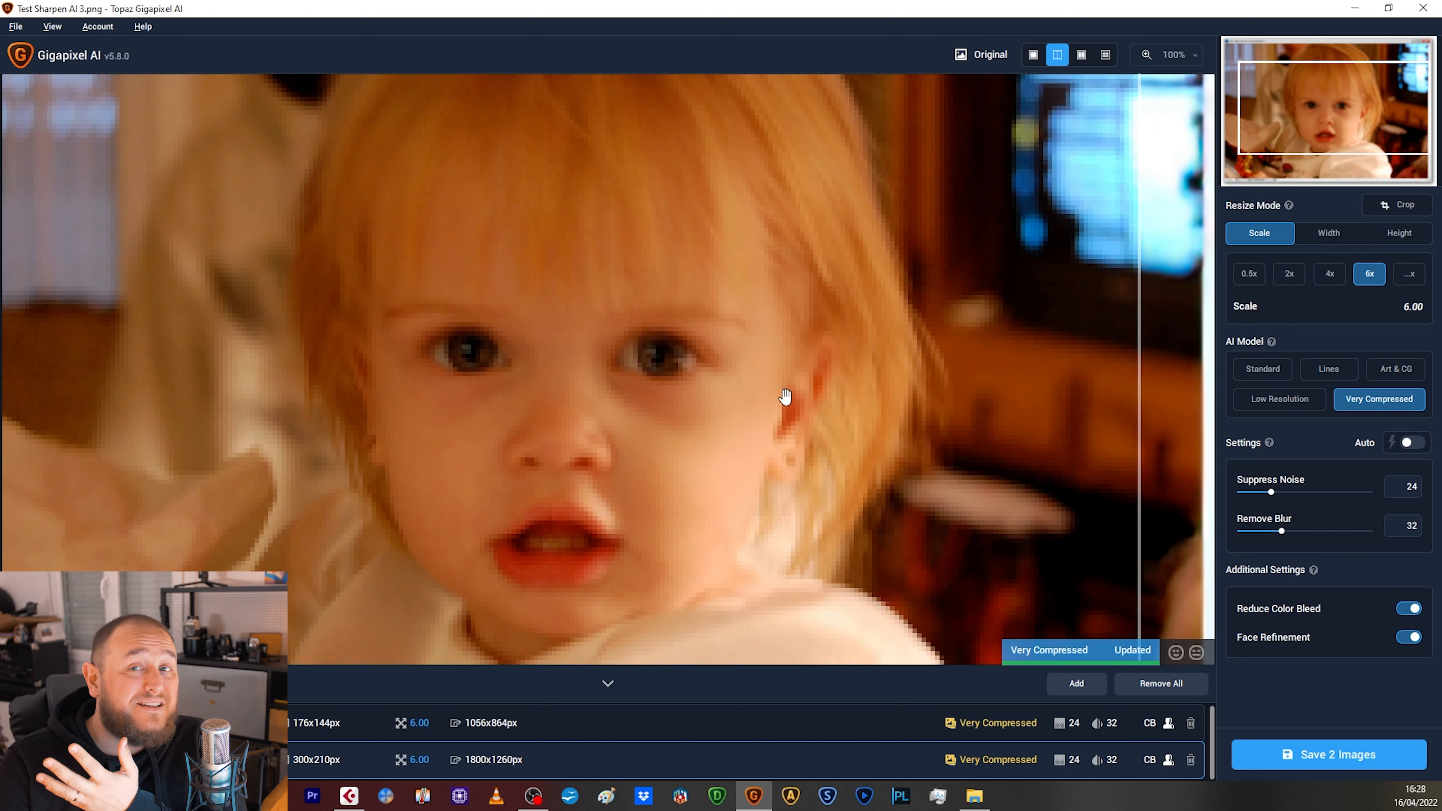
{"action": "left_click_drag", "start_coordinate": [1143, 363], "coordinate": [228, 358]}
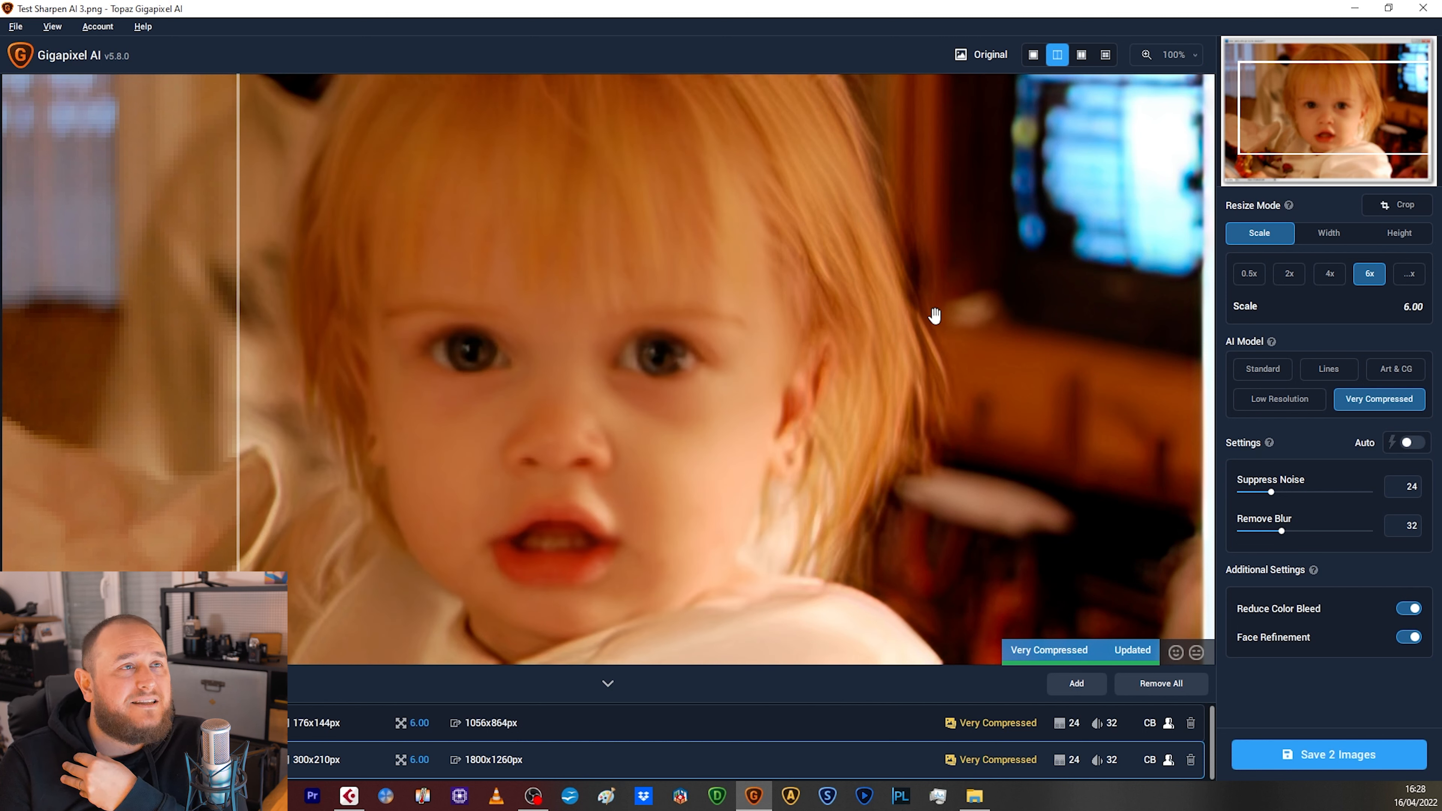
{"action": "left_click_drag", "start_coordinate": [228, 338], "coordinate": [1239, 326]}
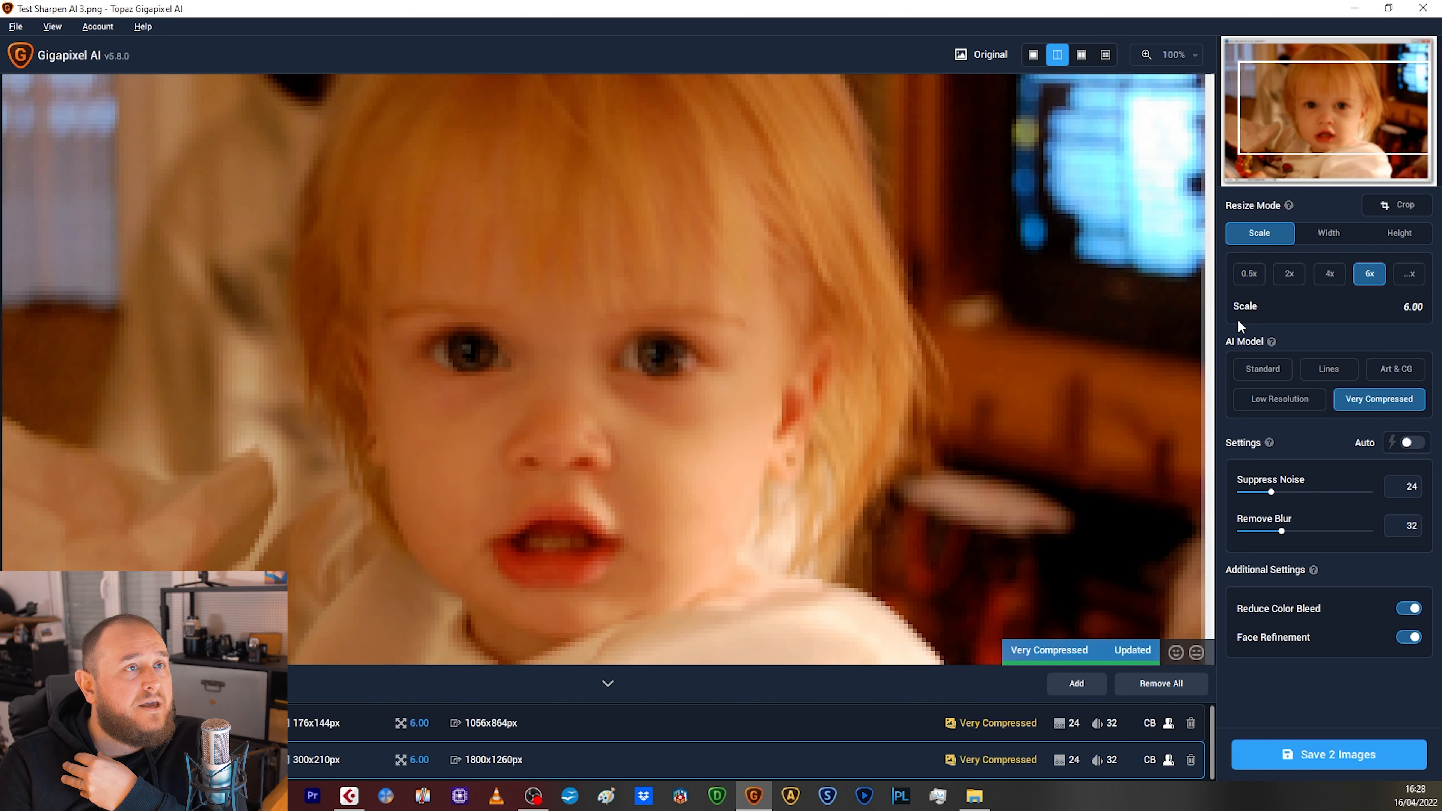
{"action": "left_click_drag", "start_coordinate": [1087, 340], "coordinate": [573, 477]}
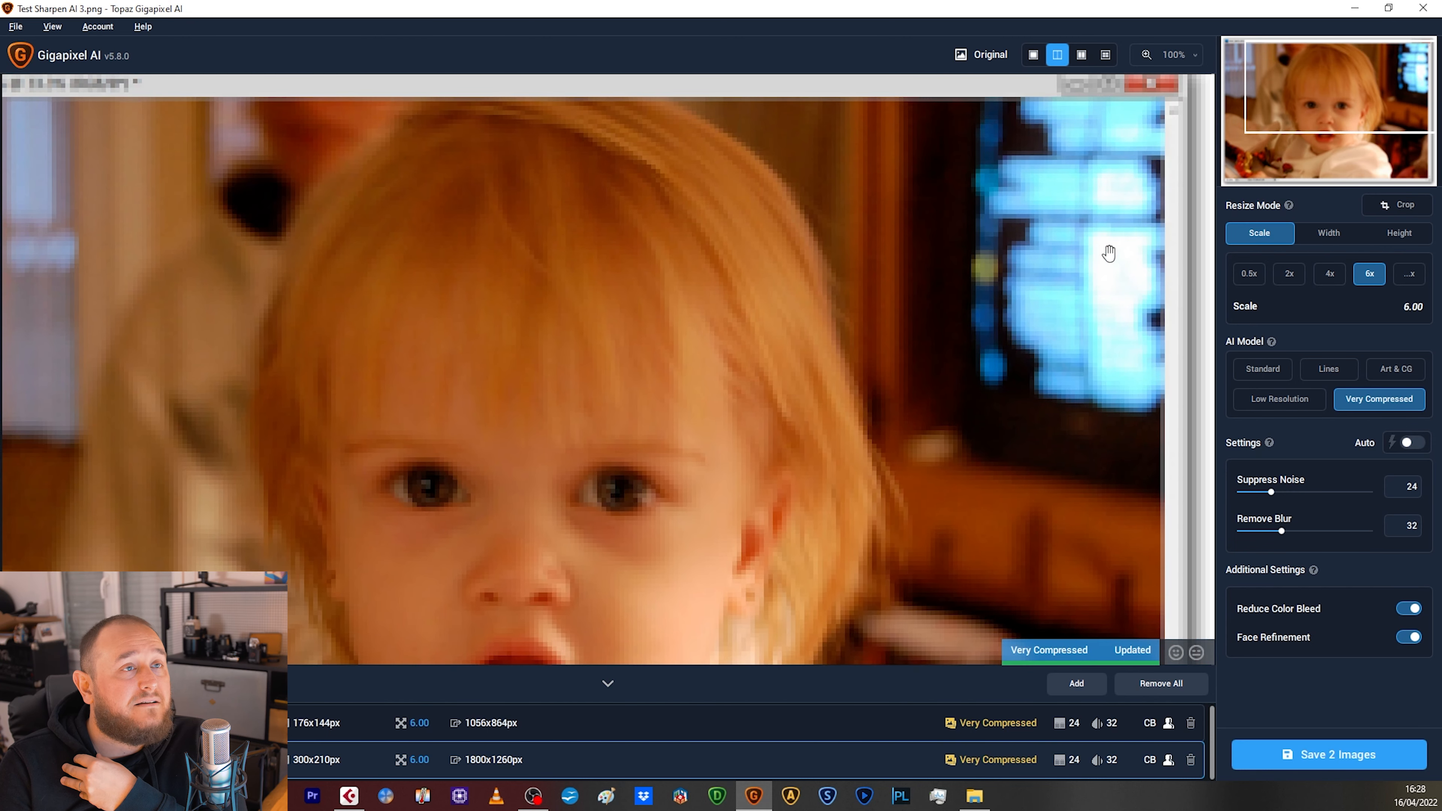
{"action": "left_click_drag", "start_coordinate": [1203, 265], "coordinate": [251, 392]}
{"action": "left_click_drag", "start_coordinate": [421, 393], "coordinate": [737, 409]}
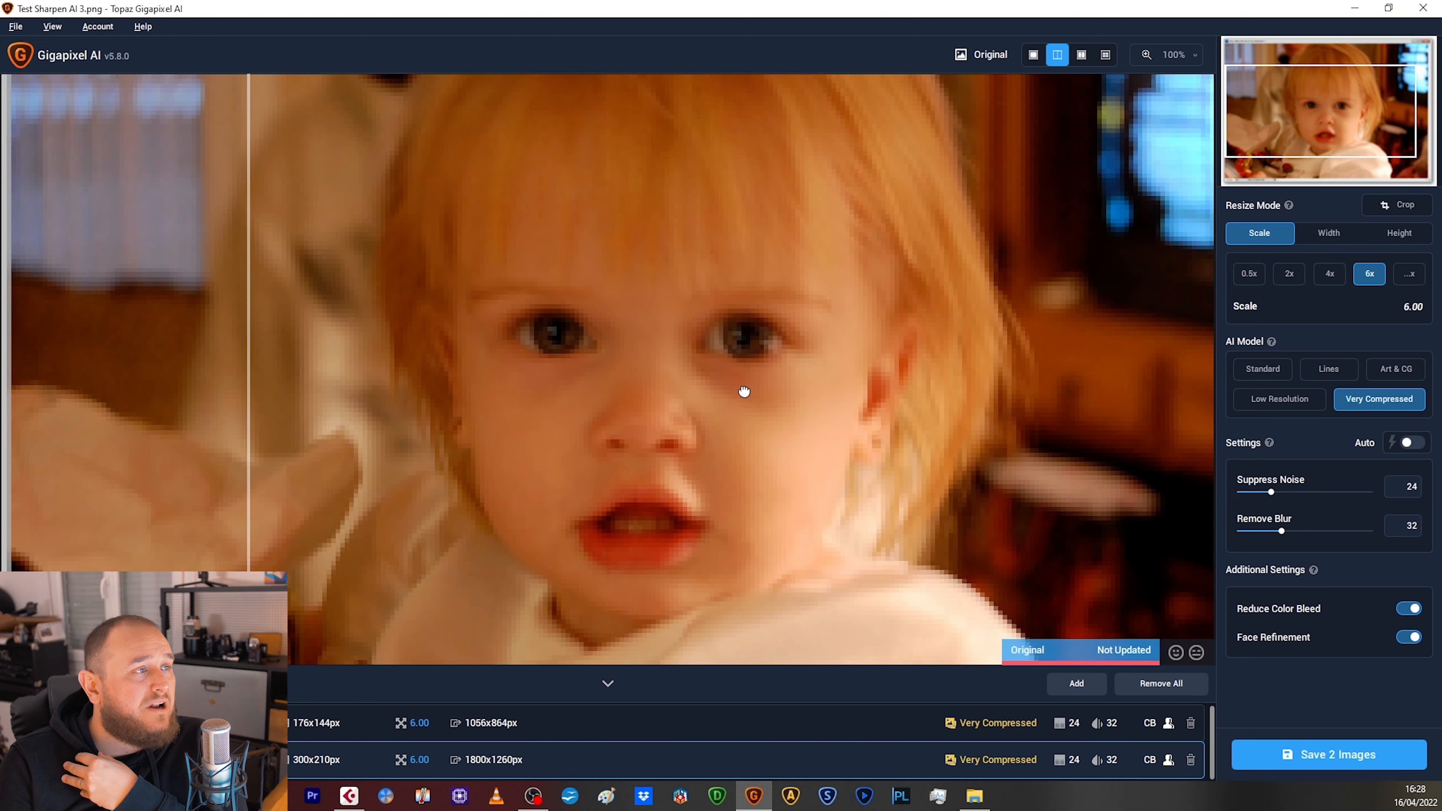
{"action": "left_click_drag", "start_coordinate": [249, 418], "coordinate": [776, 382]}
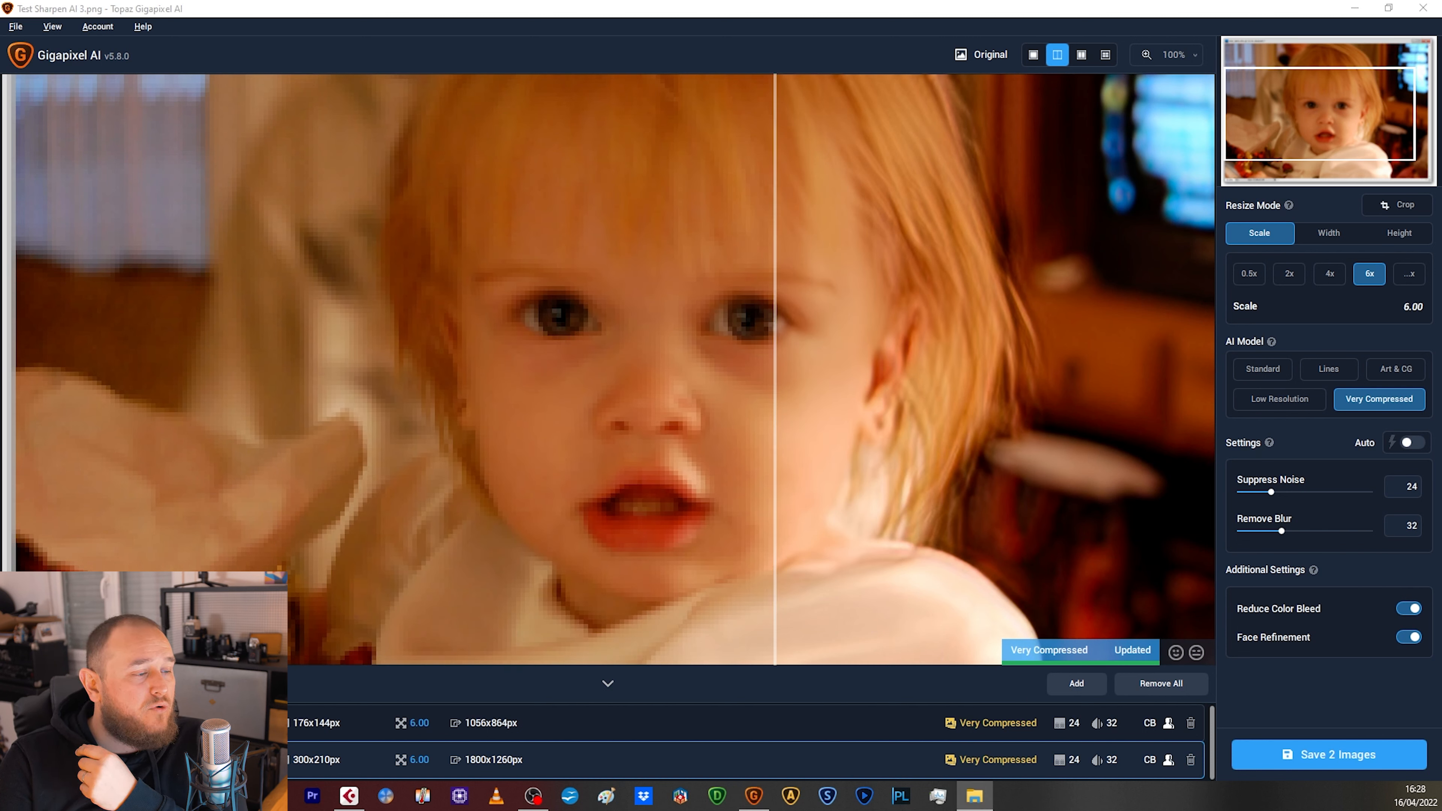
Add the 256x256px portrait of the curly-haired woman from File Explorer to the image list and fit it in the preview.
{"action": "left_click_drag", "start_coordinate": [268, 51], "coordinate": [686, 383]}
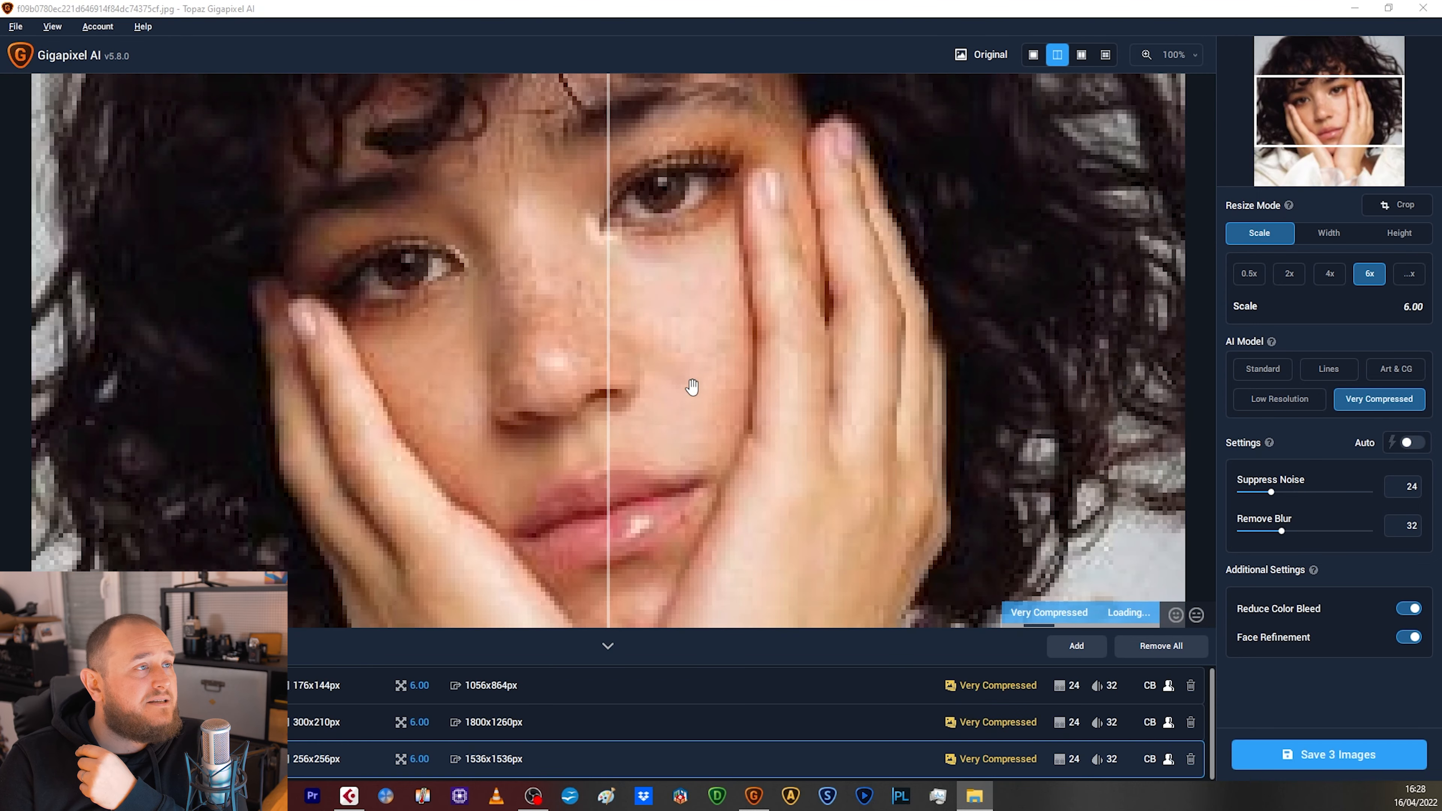
{"action": "left_click", "coordinate": [1169, 55]}
{"action": "left_click", "coordinate": [1126, 111]}
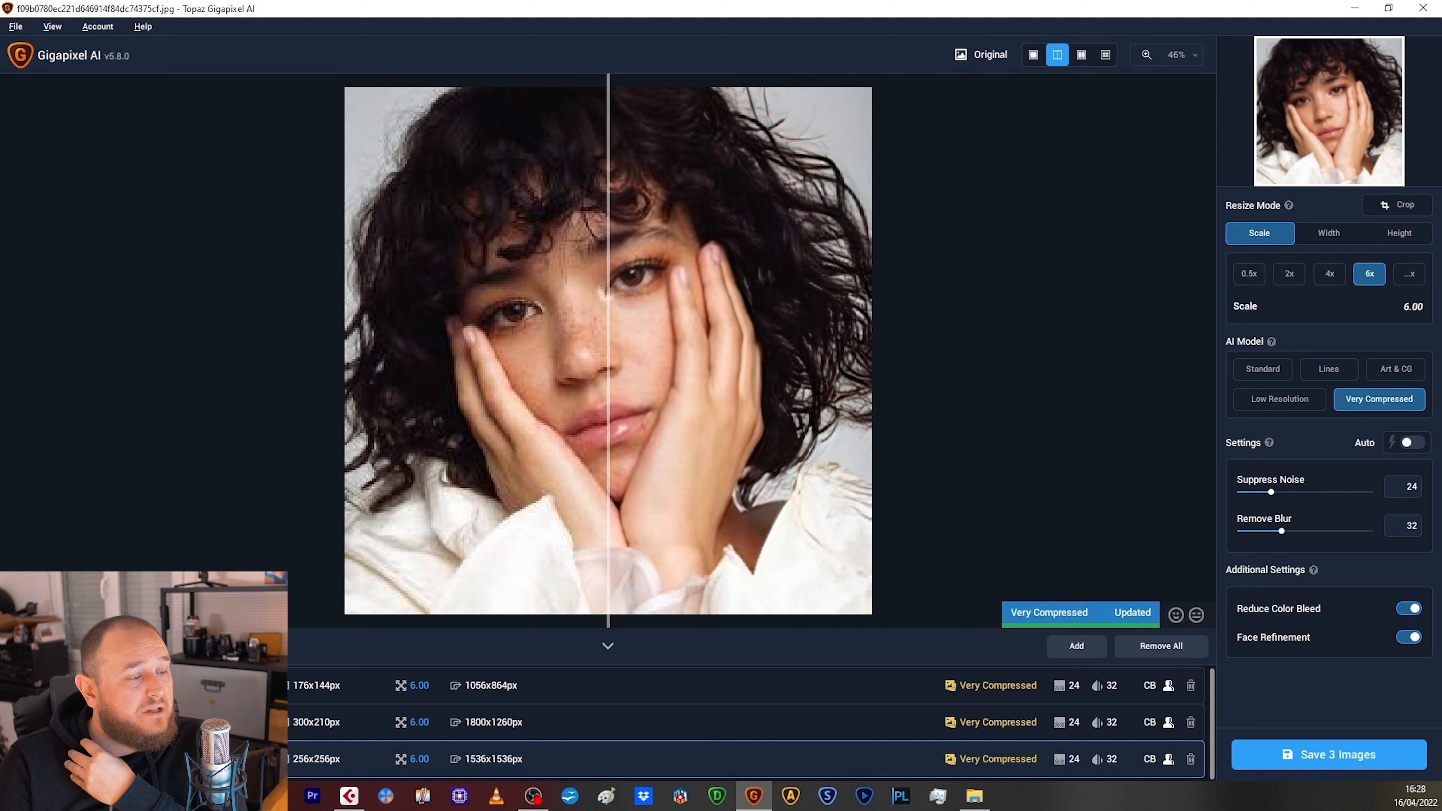
{"action": "key", "text": "alt+Tab"}
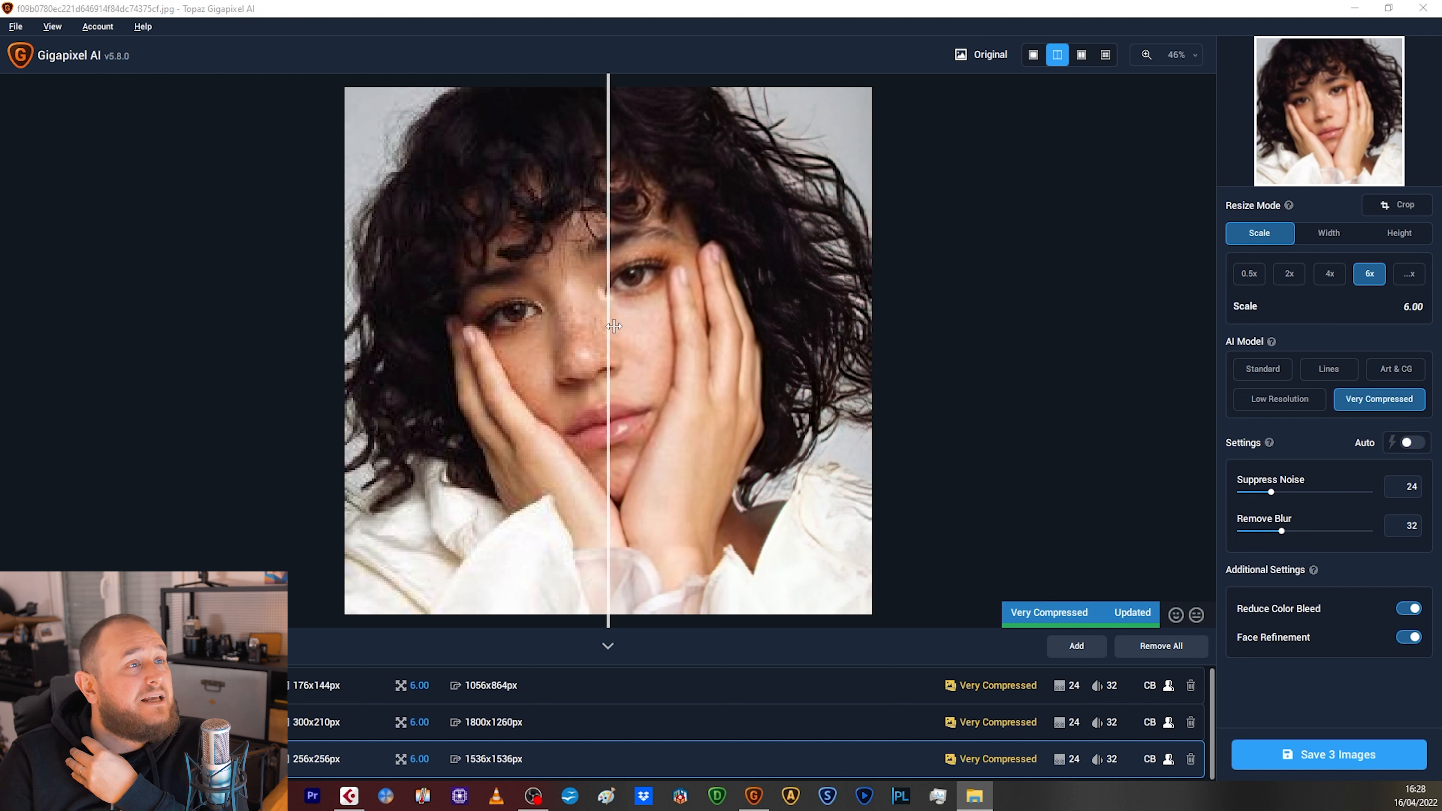
Compare the woman's portrait with its Very Compressed result at 100% zoom over the face, hands and hair.
{"action": "left_click_drag", "start_coordinate": [614, 326], "coordinate": [886, 376]}
{"action": "left_click", "coordinate": [1180, 55]}
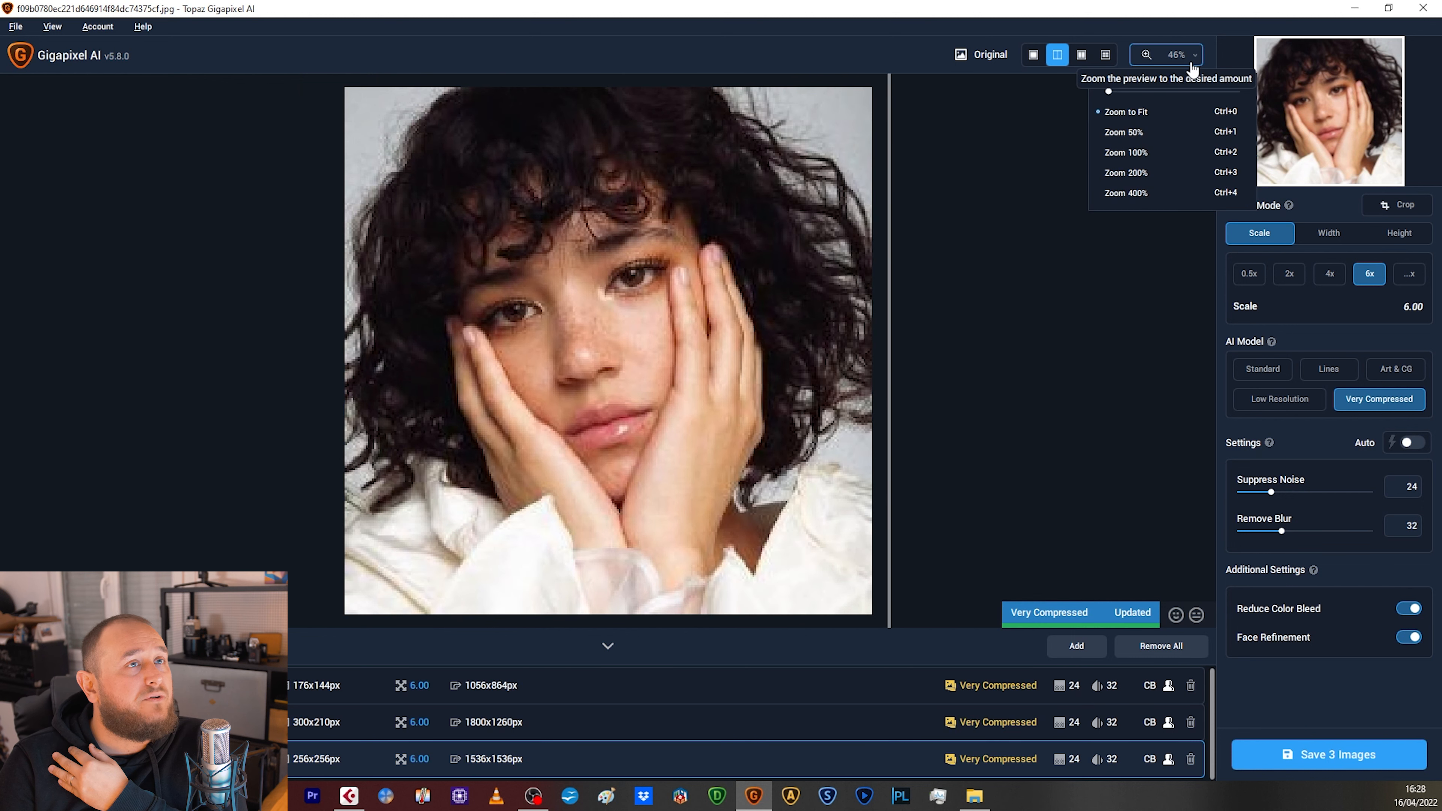
{"action": "left_click", "coordinate": [1099, 155]}
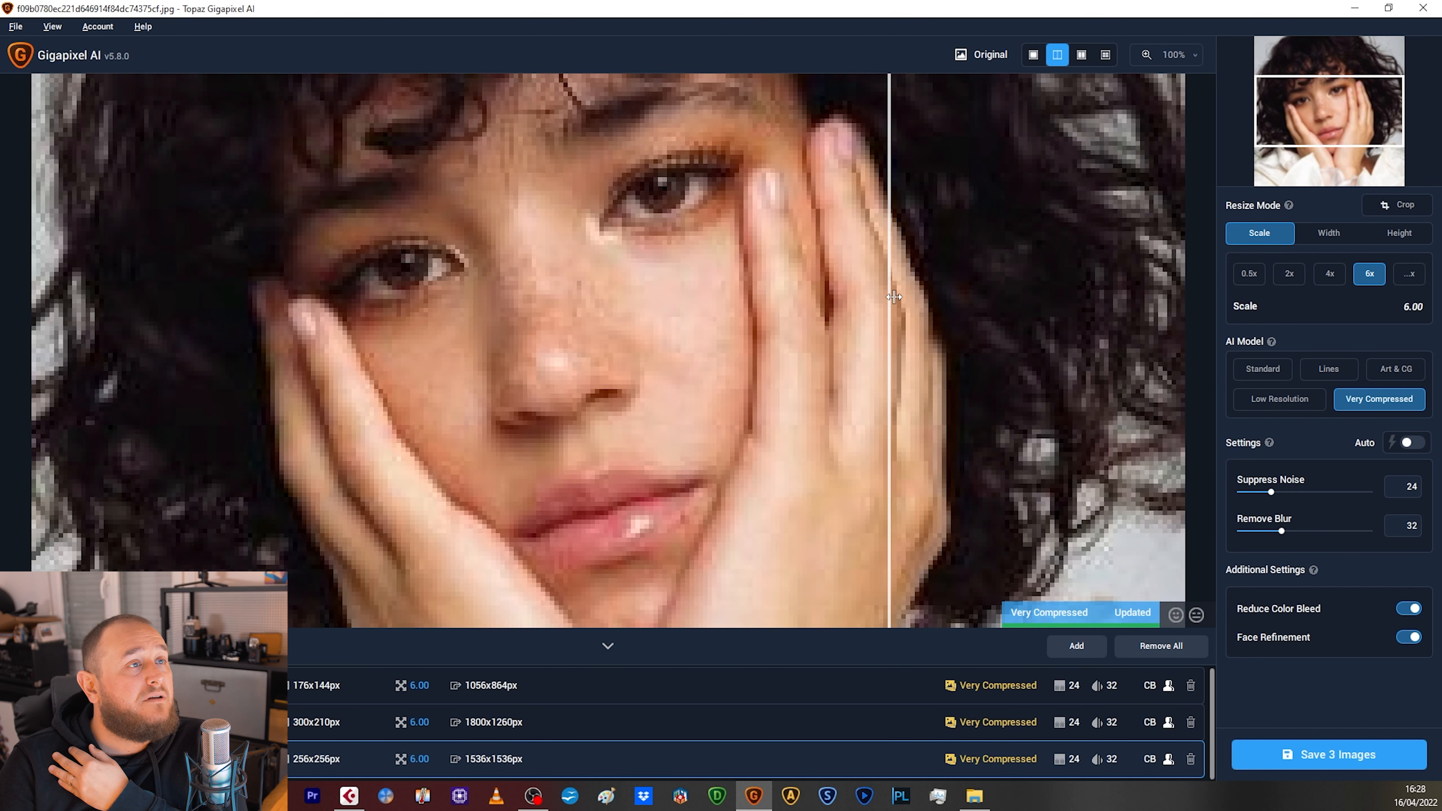
{"action": "left_click_drag", "start_coordinate": [893, 297], "coordinate": [694, 321]}
{"action": "left_click_drag", "start_coordinate": [925, 352], "coordinate": [1208, 362]}
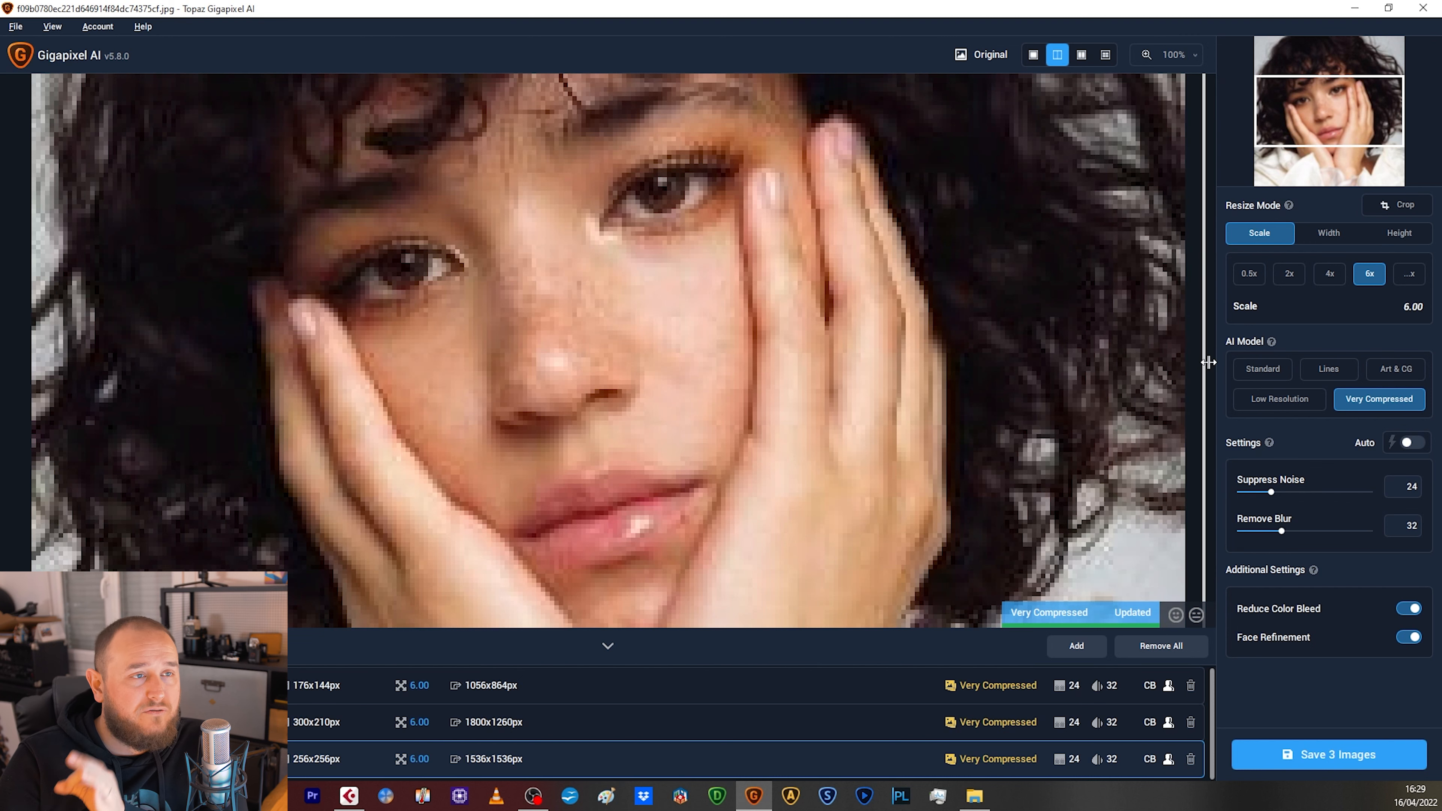
{"action": "left_click_drag", "start_coordinate": [1144, 472], "coordinate": [845, 411]}
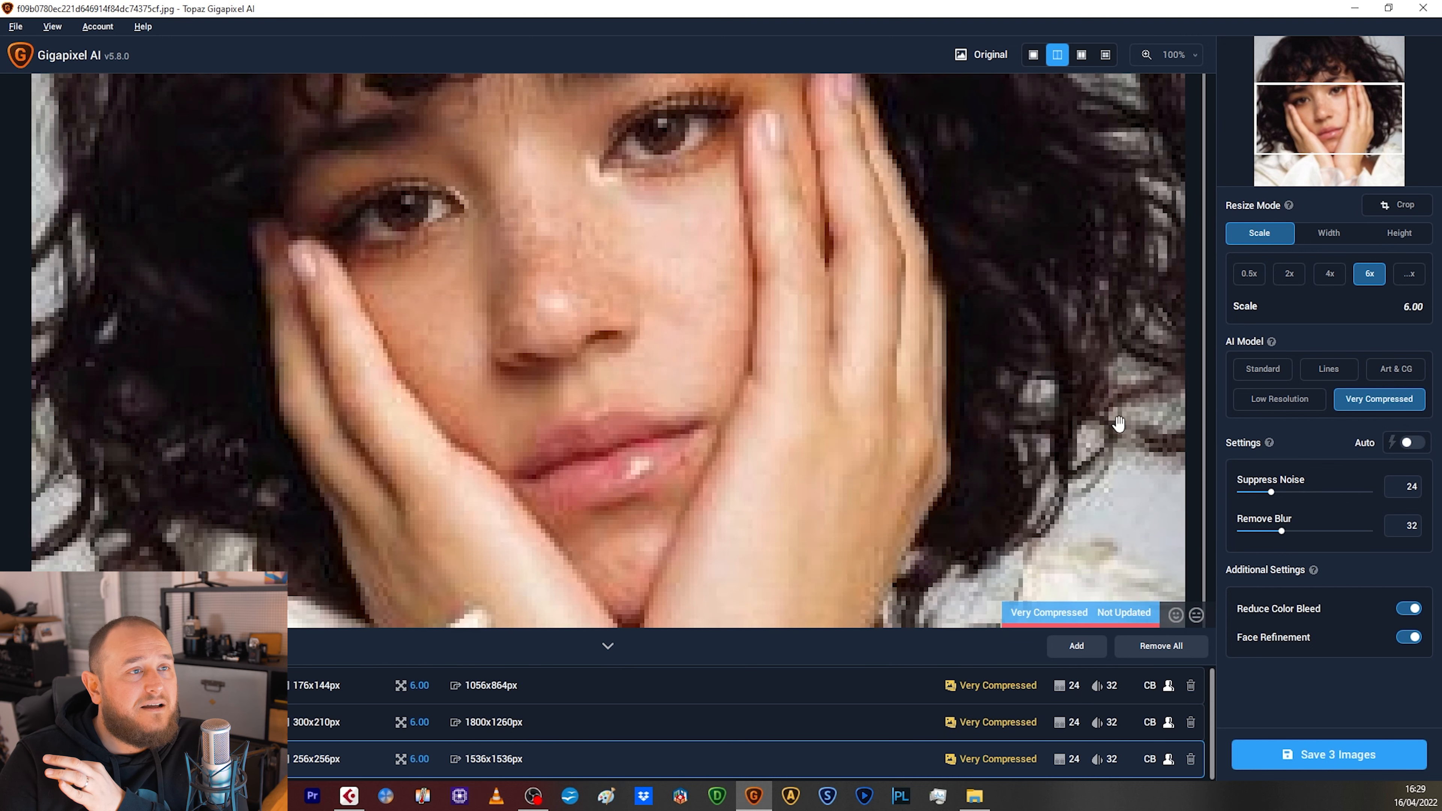
{"action": "left_click_drag", "start_coordinate": [1201, 399], "coordinate": [31, 411]}
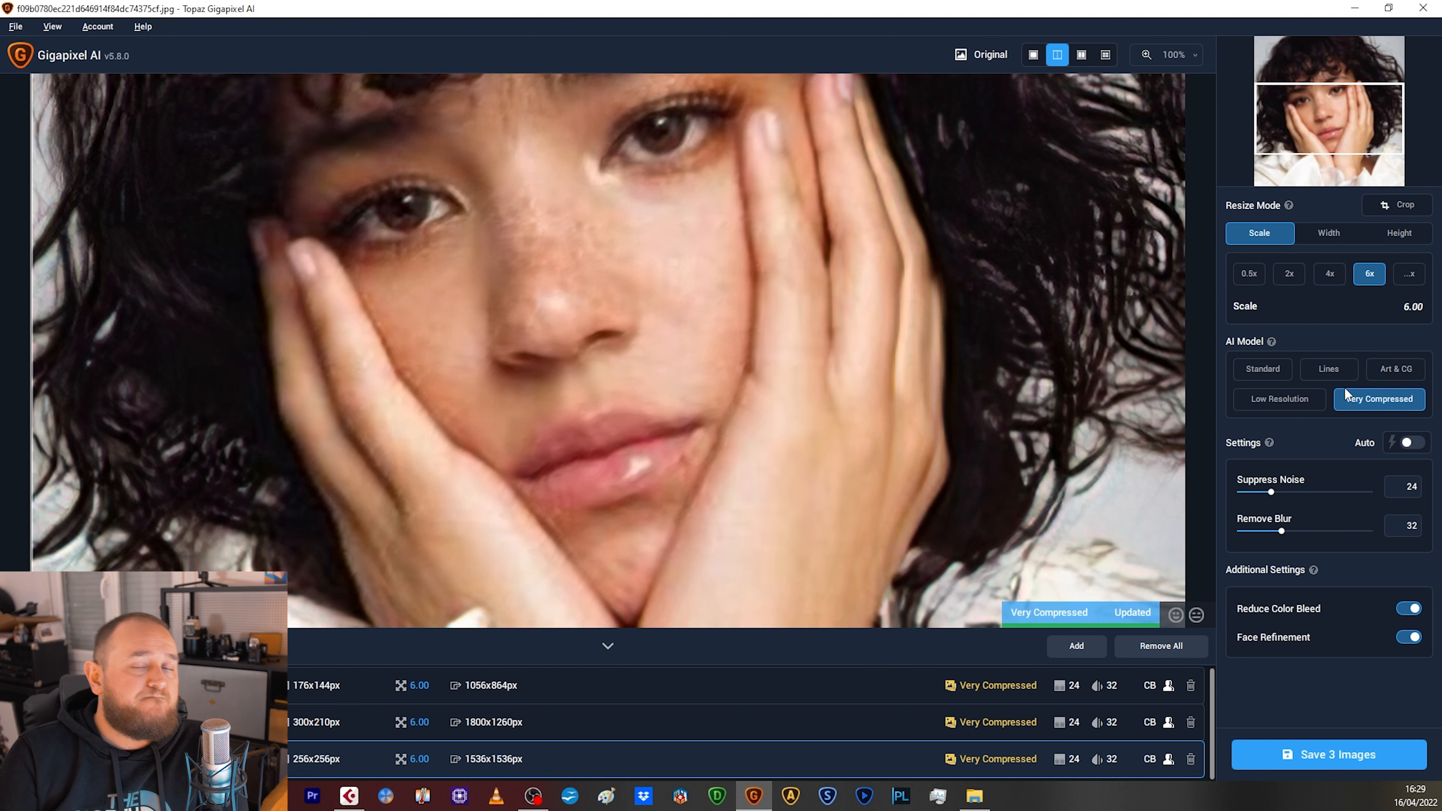
Set the AI model to Standard for the loaded images.
{"action": "left_click", "coordinate": [1261, 375]}
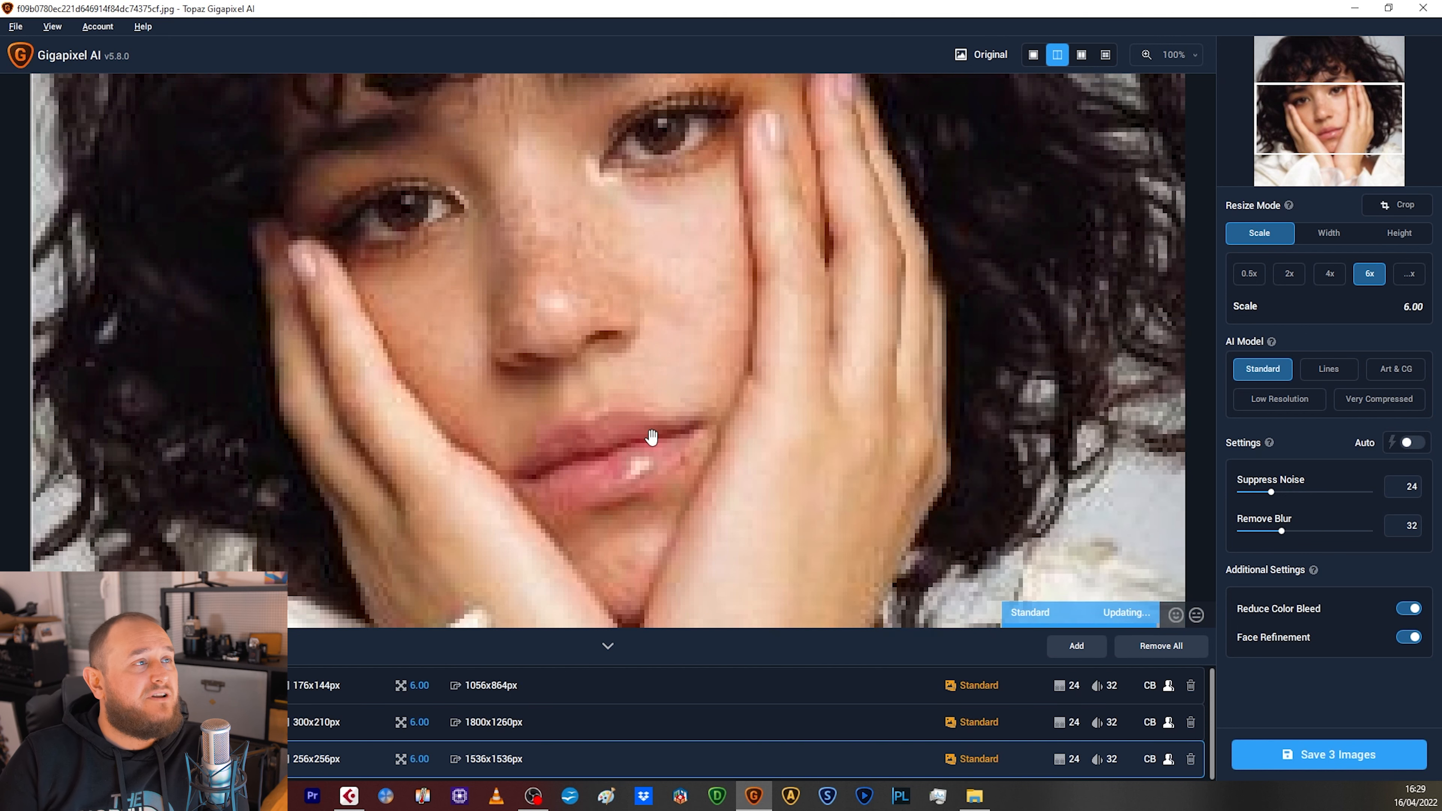
Compare the curly-haired woman's original portrait with its Standard result at 100% zoom over the hair, eyes and hands.
{"action": "left_click_drag", "start_coordinate": [32, 345], "coordinate": [74, 290]}
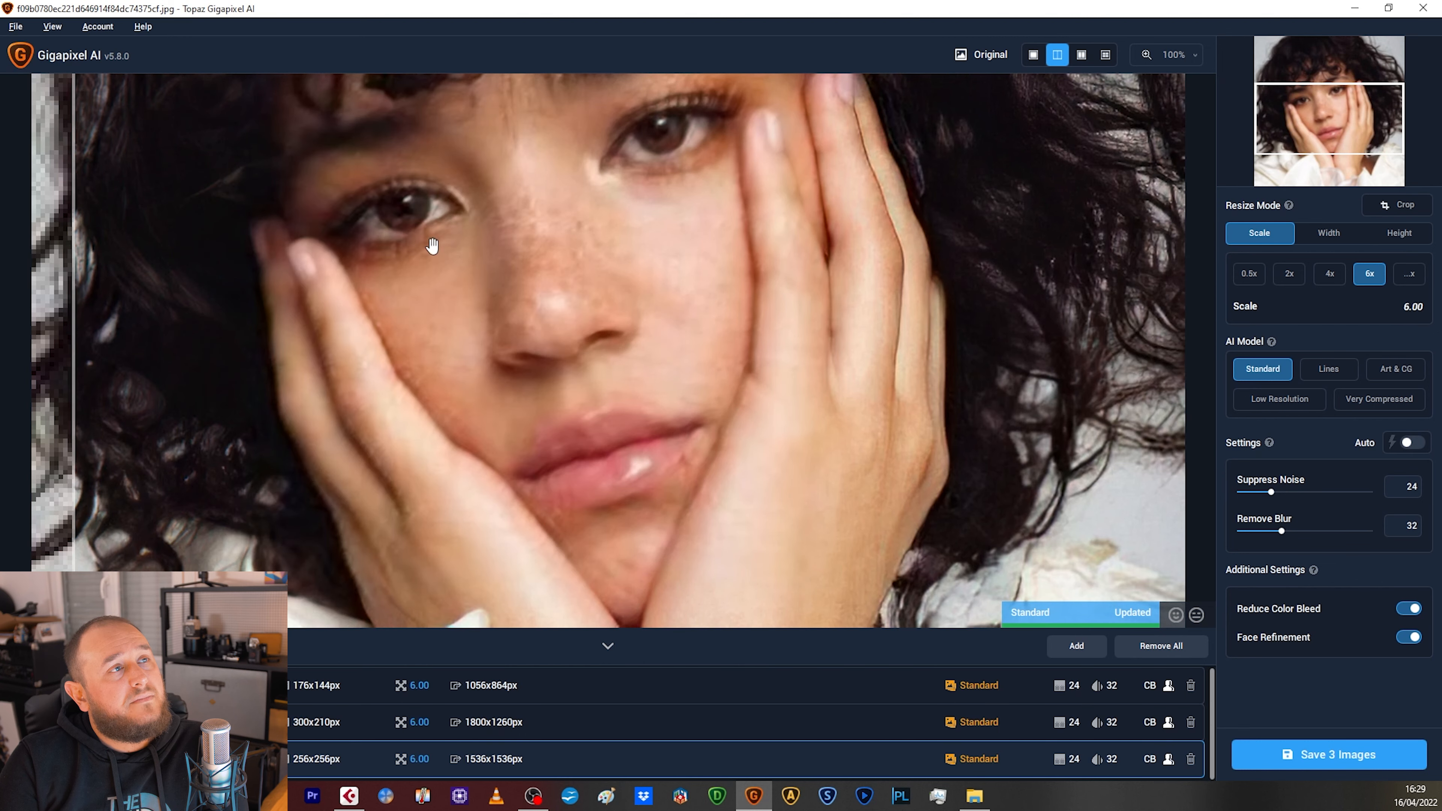
{"action": "left_click_drag", "start_coordinate": [702, 267], "coordinate": [788, 348]}
{"action": "left_click_drag", "start_coordinate": [61, 340], "coordinate": [636, 334]}
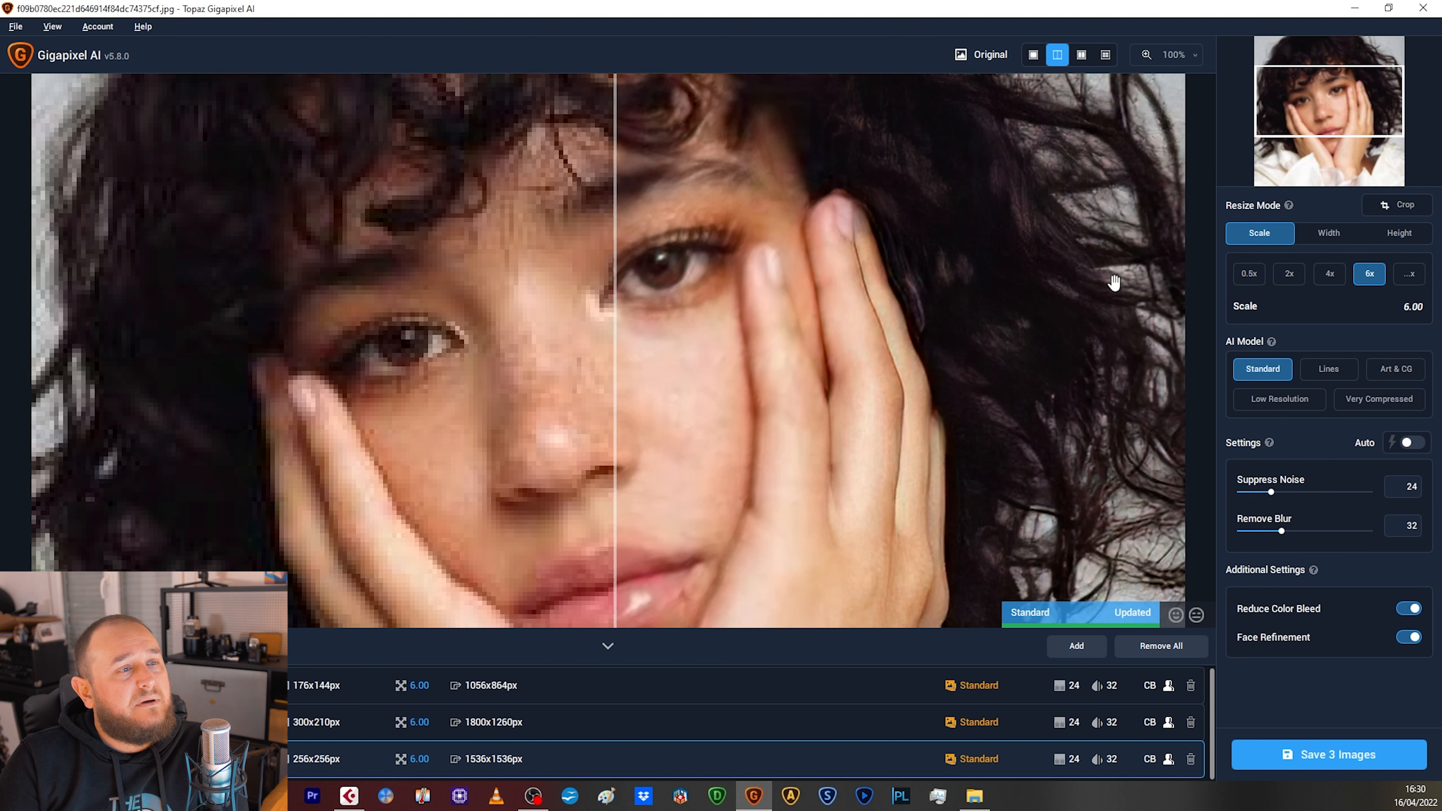
Set the AI model to Low Resolution and compare the woman's face and hand before and after at 100% zoom.
{"action": "left_click", "coordinate": [1280, 398]}
{"action": "left_click_drag", "start_coordinate": [625, 398], "coordinate": [684, 424]}
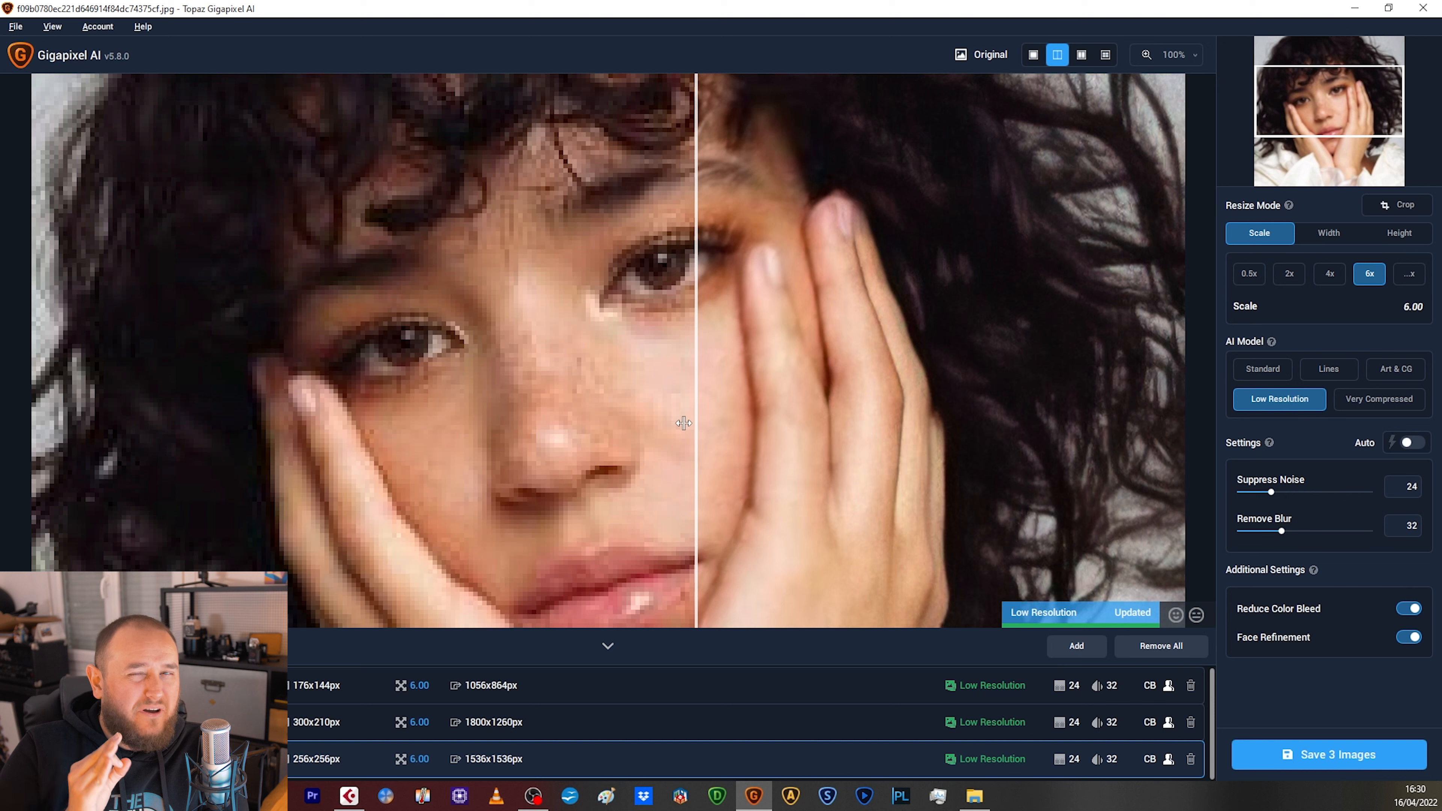
{"action": "left_click_drag", "start_coordinate": [699, 413], "coordinate": [773, 373]}
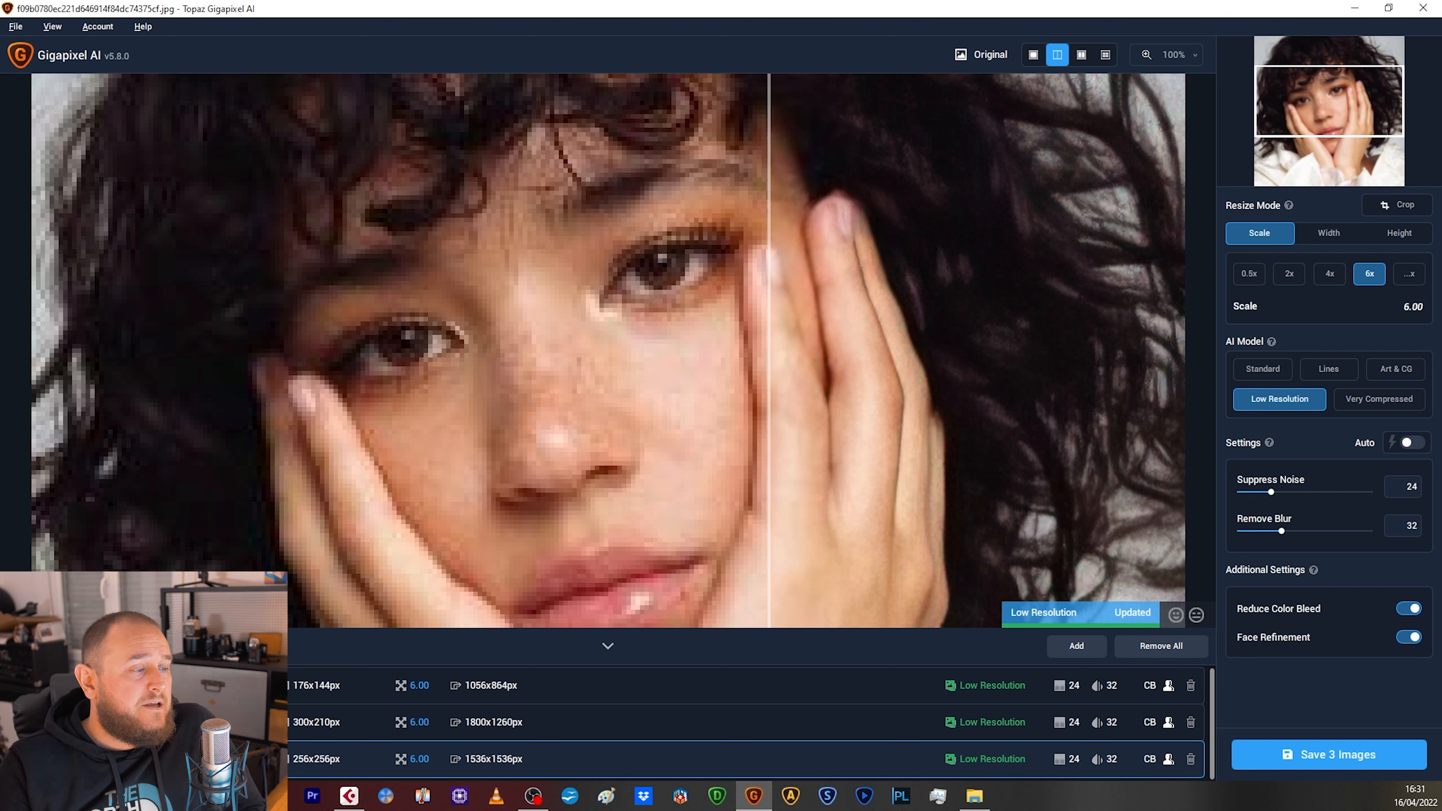
Add the 256x256px photo of the wooden pier at sunset from File Explorer to the image list and fit it in the preview.
{"action": "key", "text": "alt+Tab"}
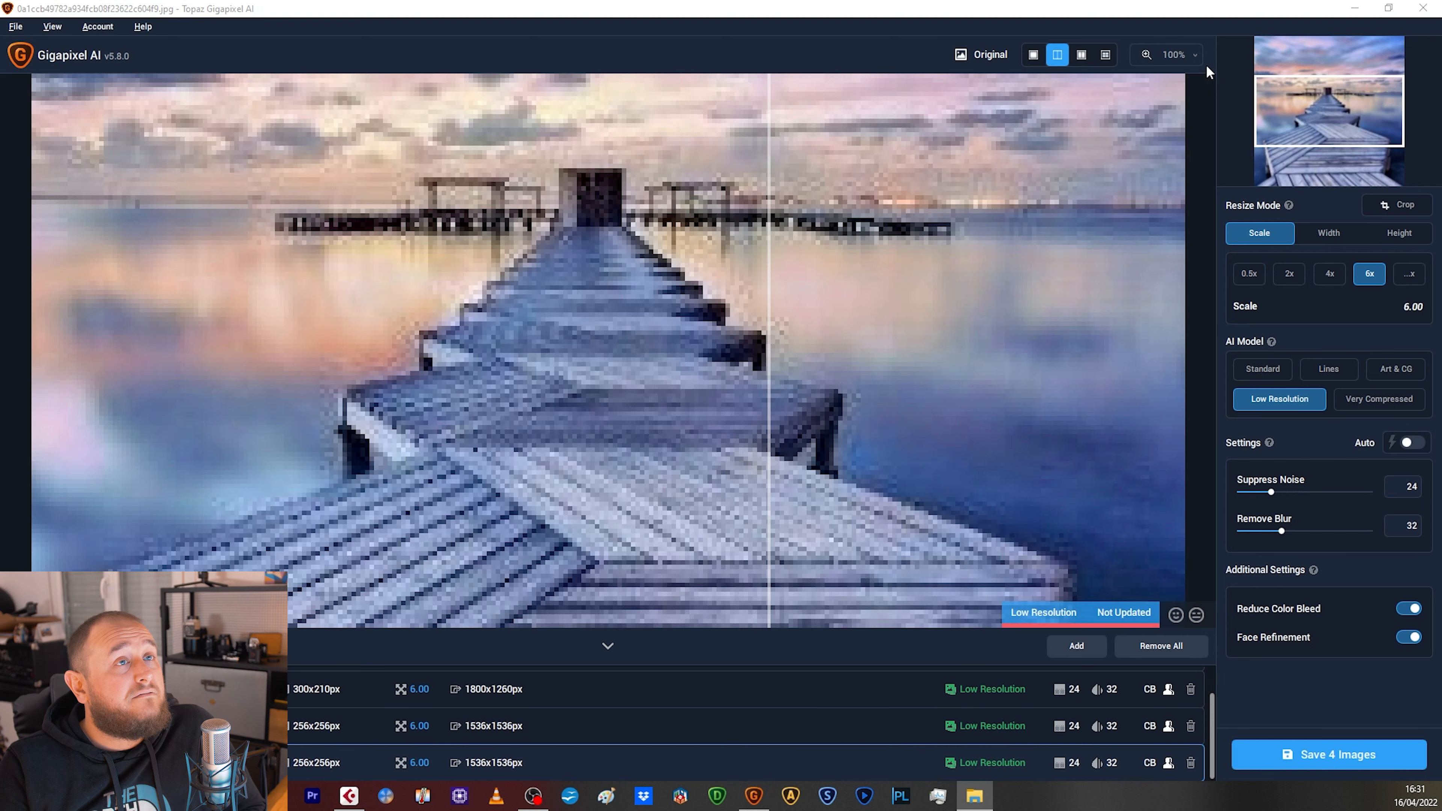
{"action": "left_click", "coordinate": [1193, 56]}
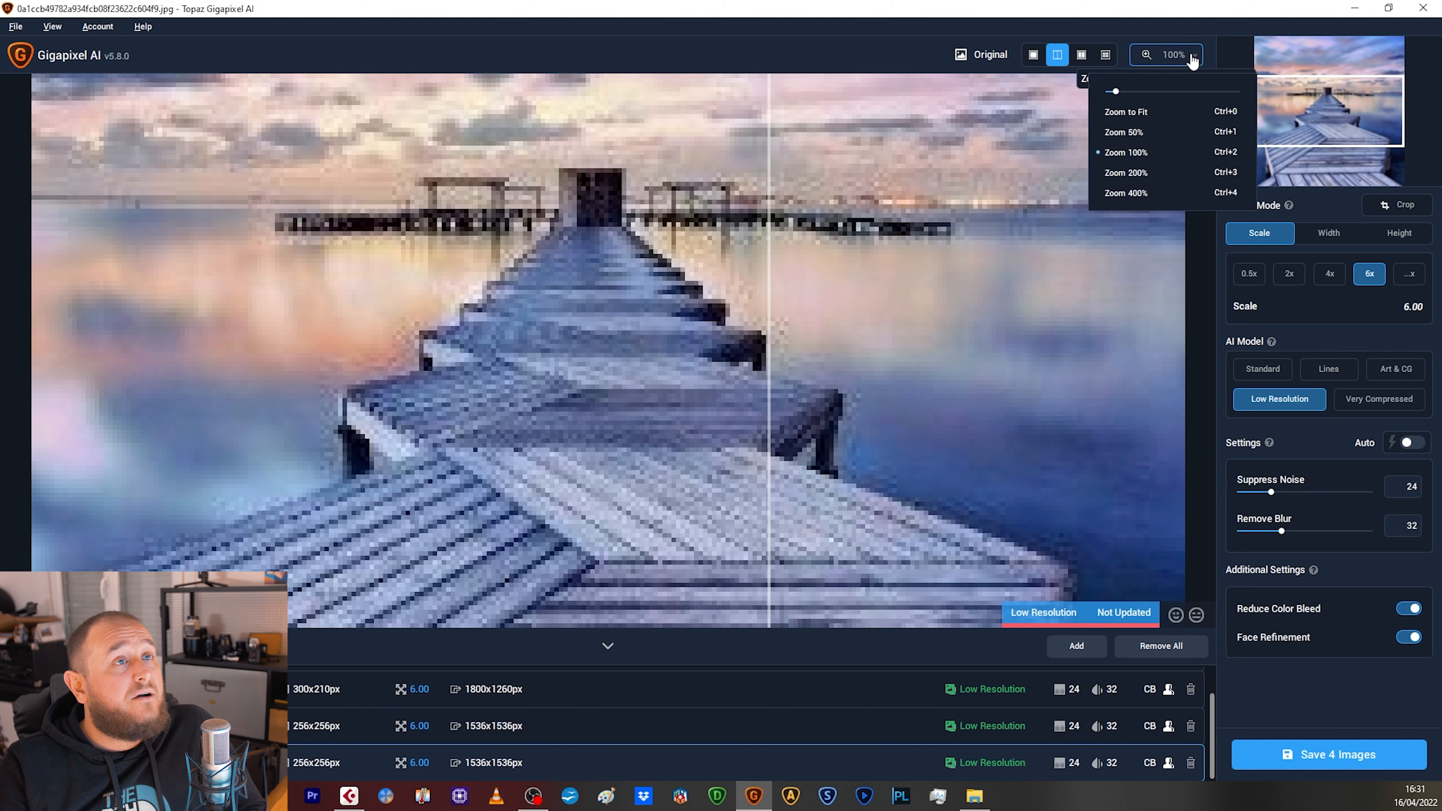
{"action": "left_click", "coordinate": [1126, 112]}
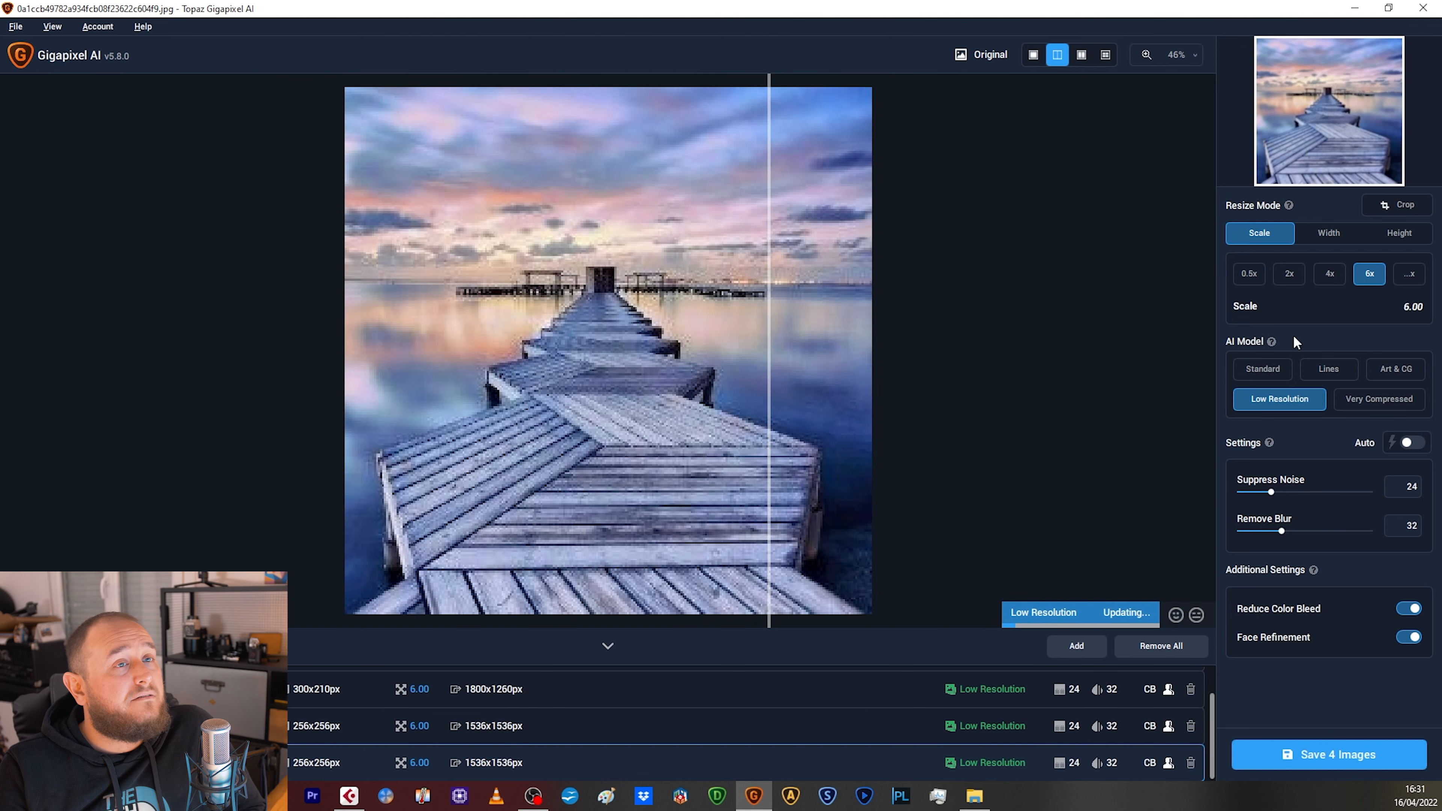
Set the AI model to Lines and compare the pier photo before and after, both whole and at 100% zoom over the horizon and planks.
{"action": "left_click", "coordinate": [1335, 372]}
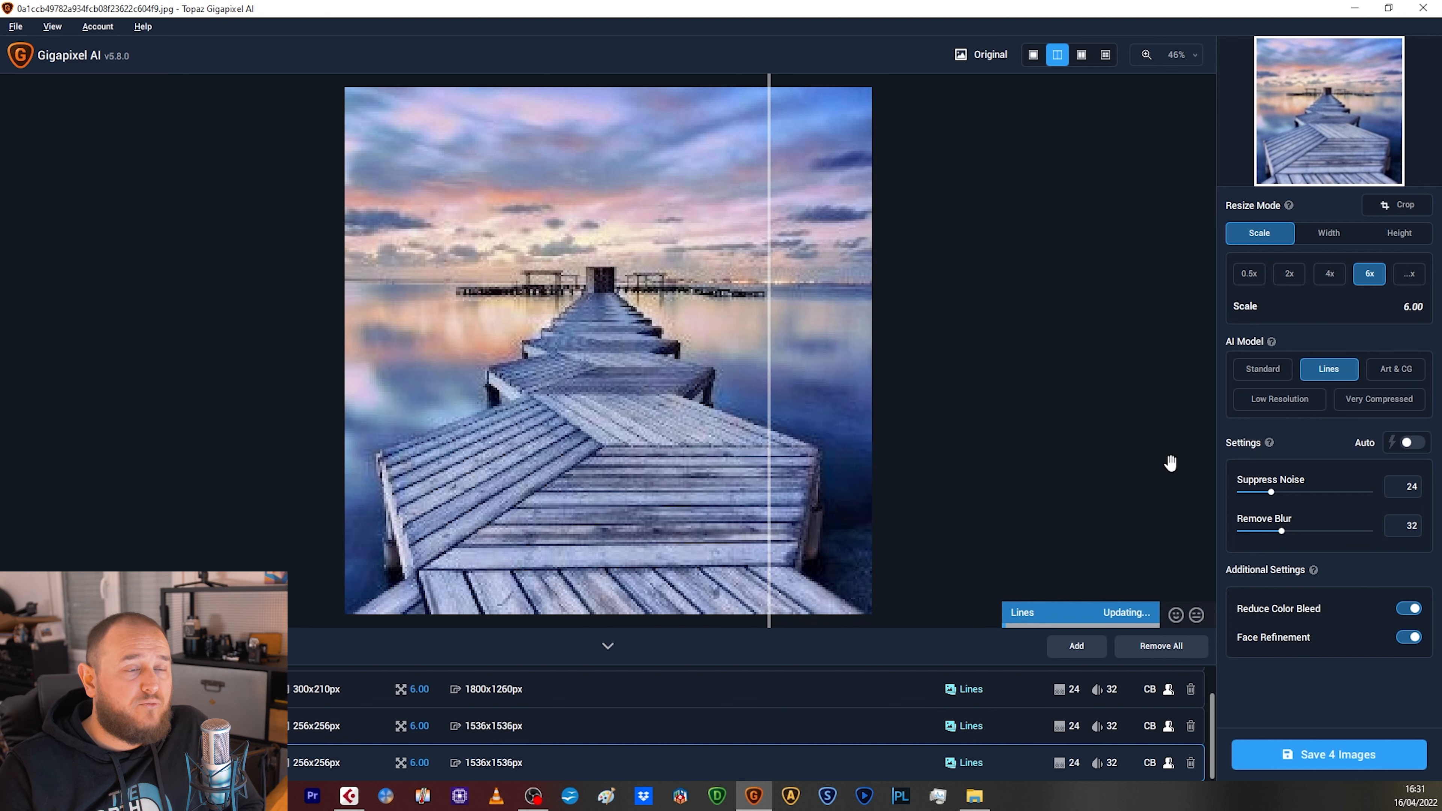
{"action": "left_click_drag", "start_coordinate": [771, 347], "coordinate": [307, 349]}
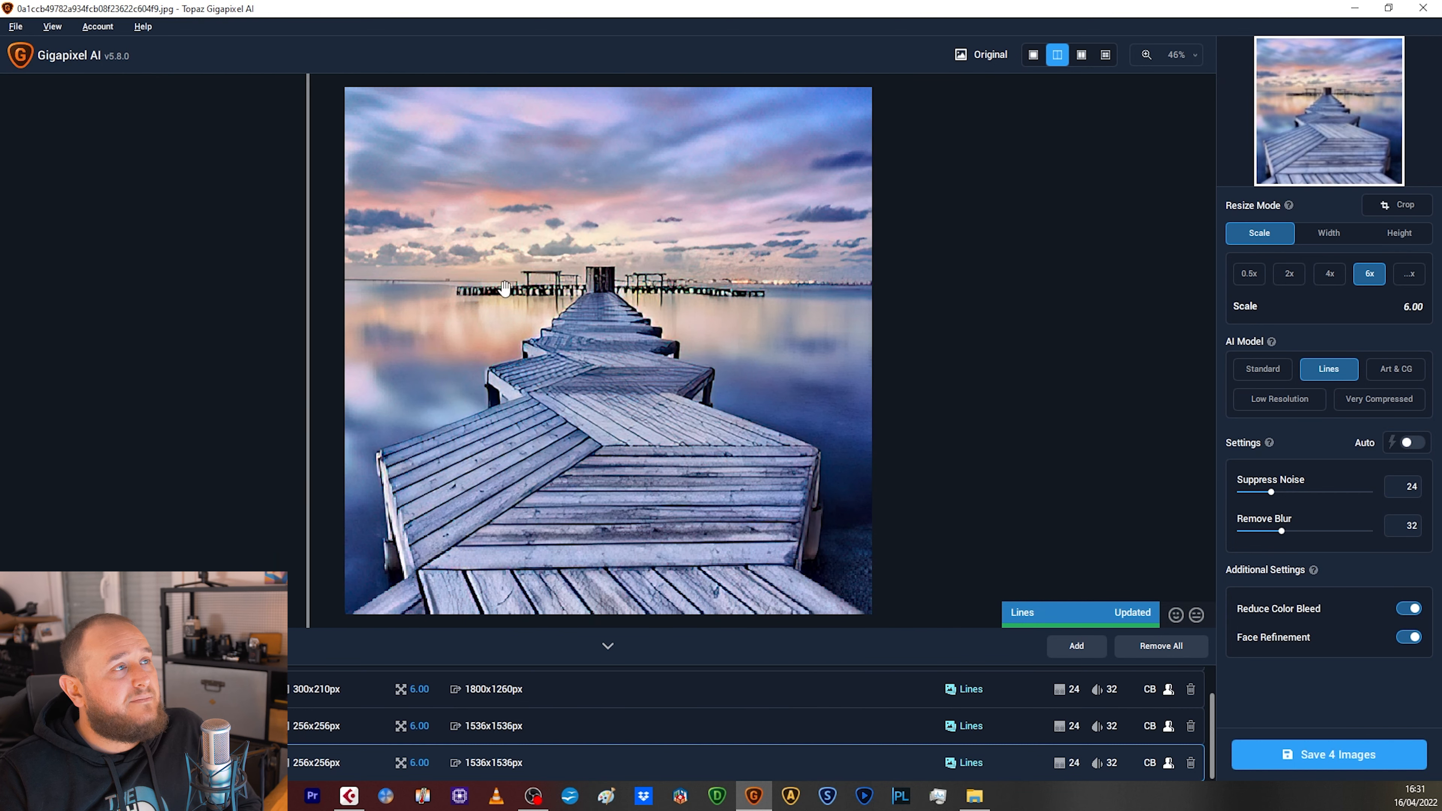
{"action": "left_click", "coordinate": [1184, 55]}
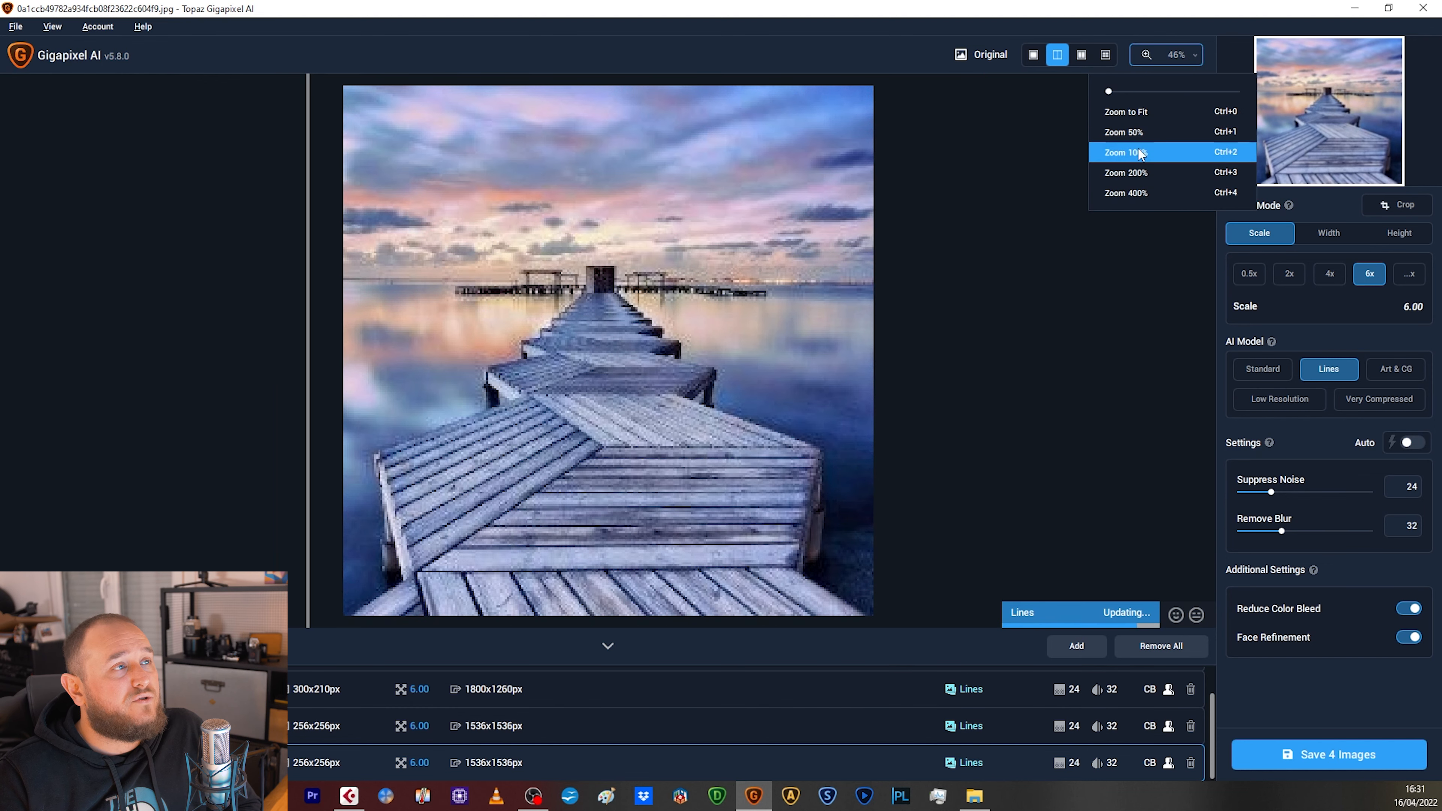
{"action": "left_click", "coordinate": [1127, 152]}
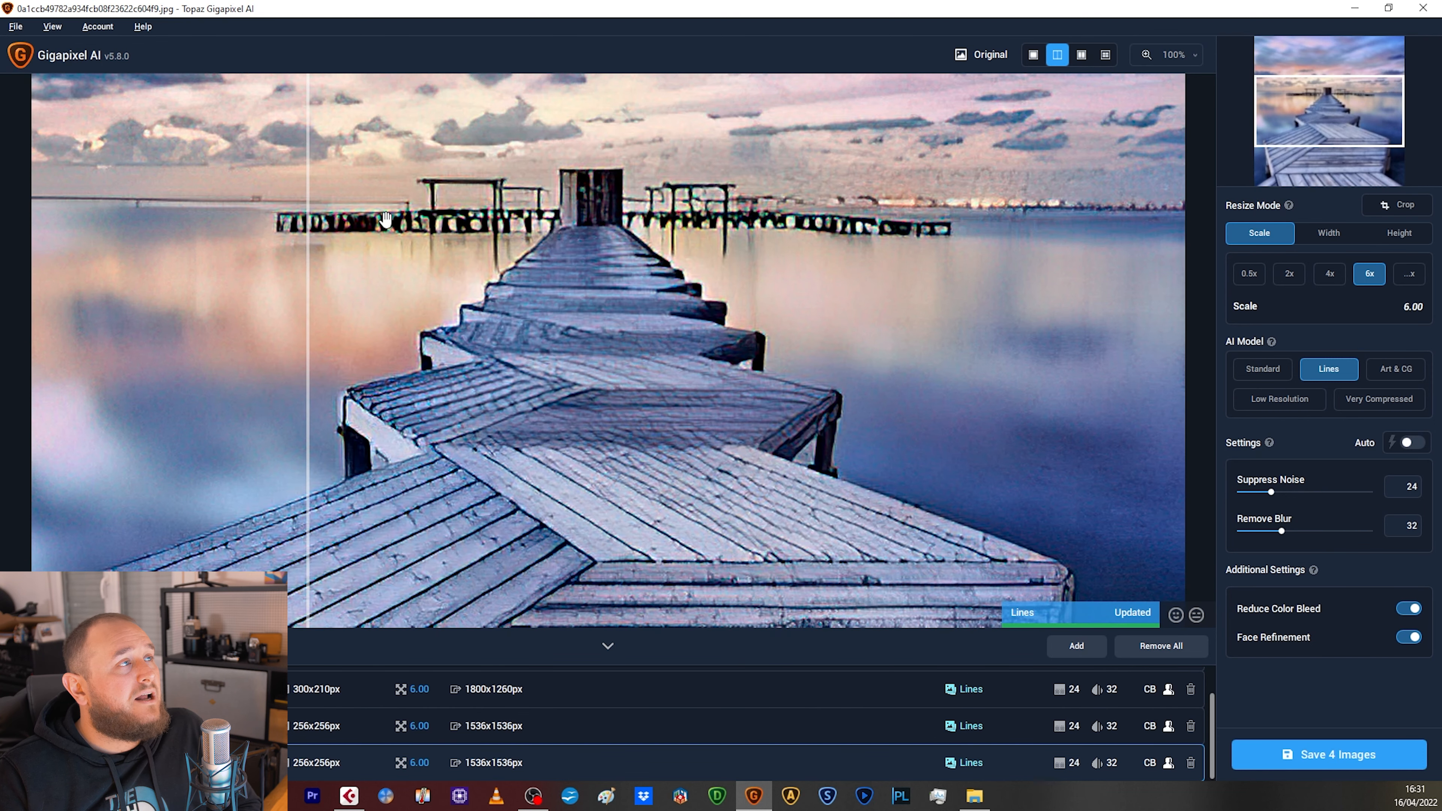
{"action": "left_click_drag", "start_coordinate": [312, 225], "coordinate": [1093, 226]}
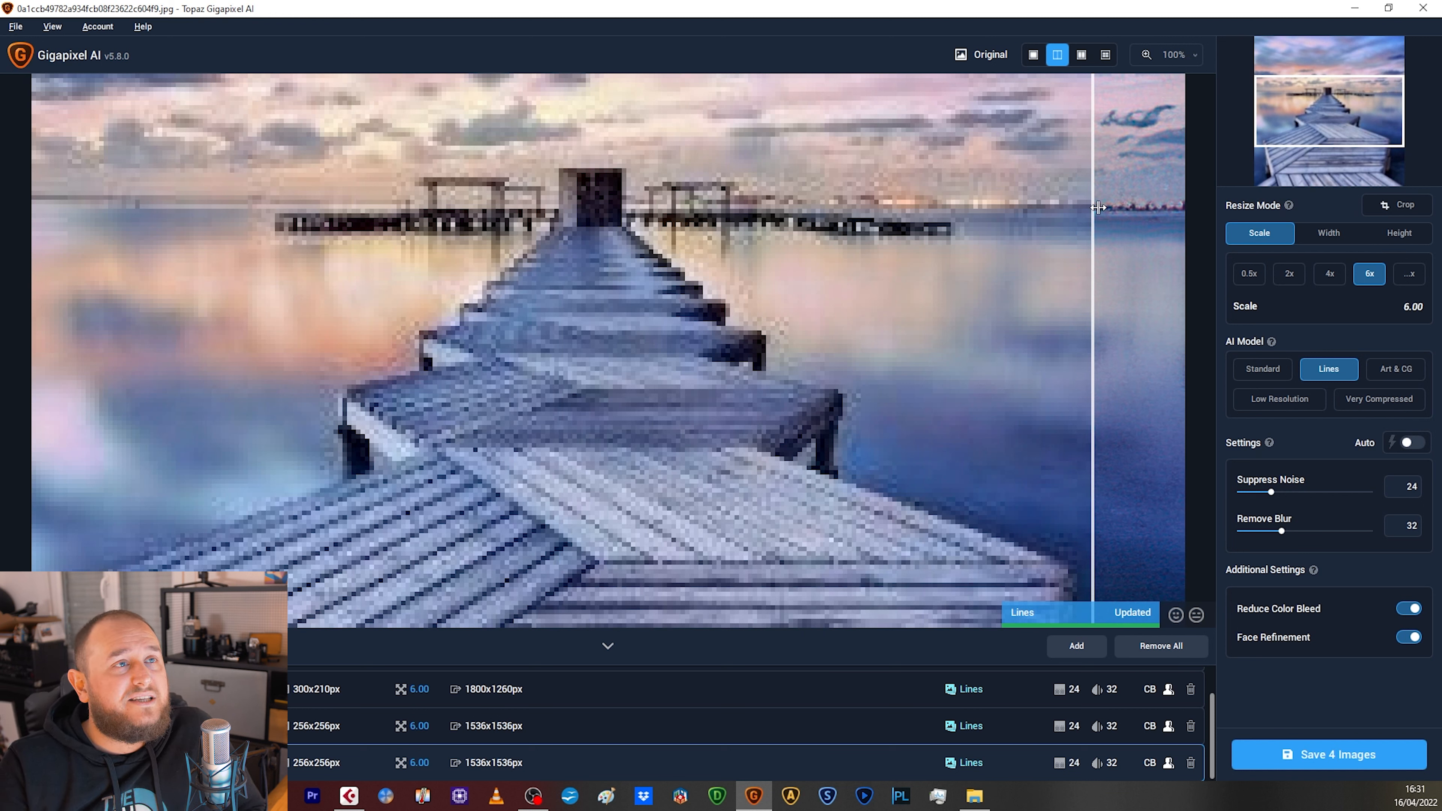
{"action": "left_click_drag", "start_coordinate": [1098, 208], "coordinate": [54, 205]}
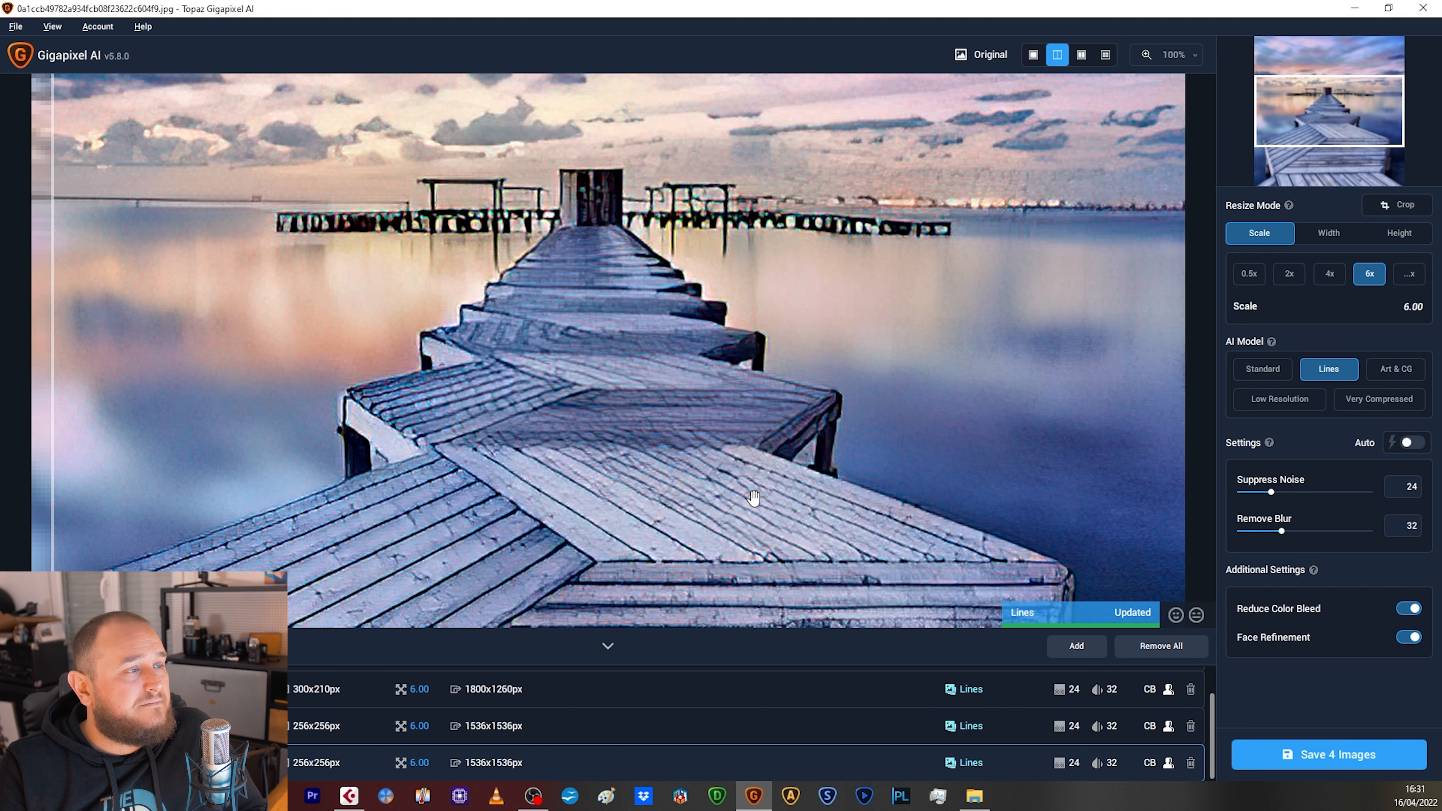
{"action": "left_click_drag", "start_coordinate": [751, 499], "coordinate": [728, 364]}
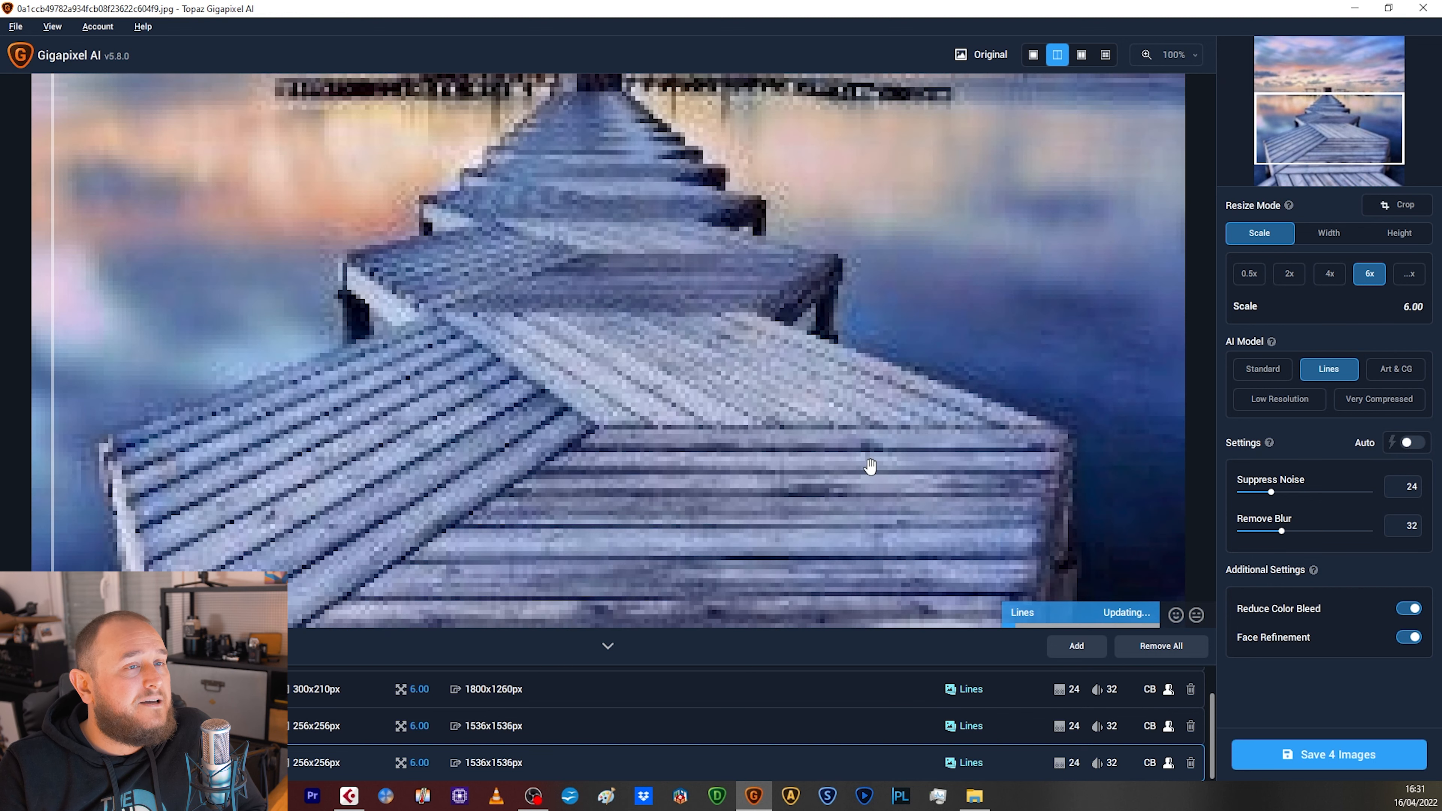
{"action": "left_click", "coordinate": [1191, 57]}
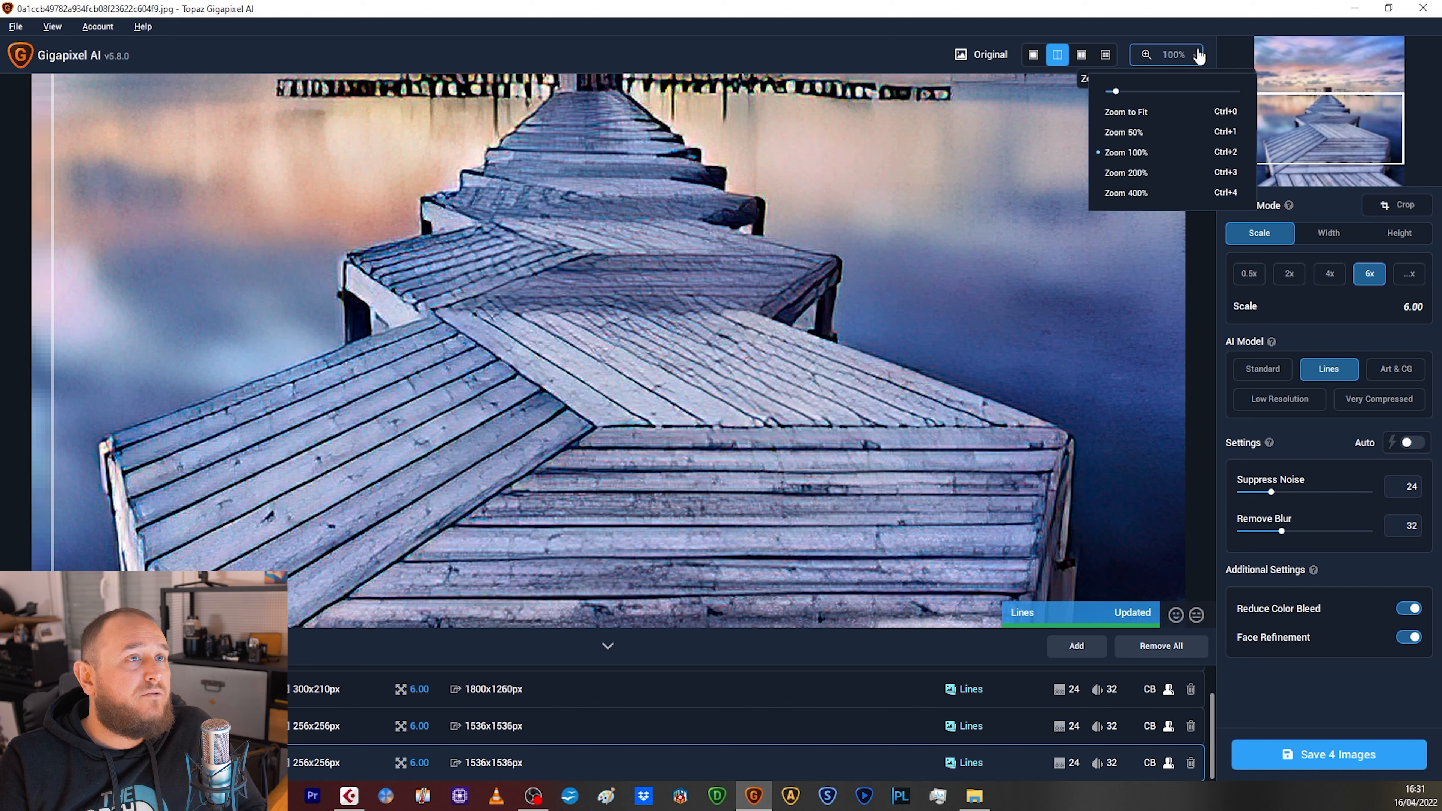
{"action": "left_click", "coordinate": [1136, 111]}
{"action": "left_click_drag", "start_coordinate": [52, 380], "coordinate": [333, 360]}
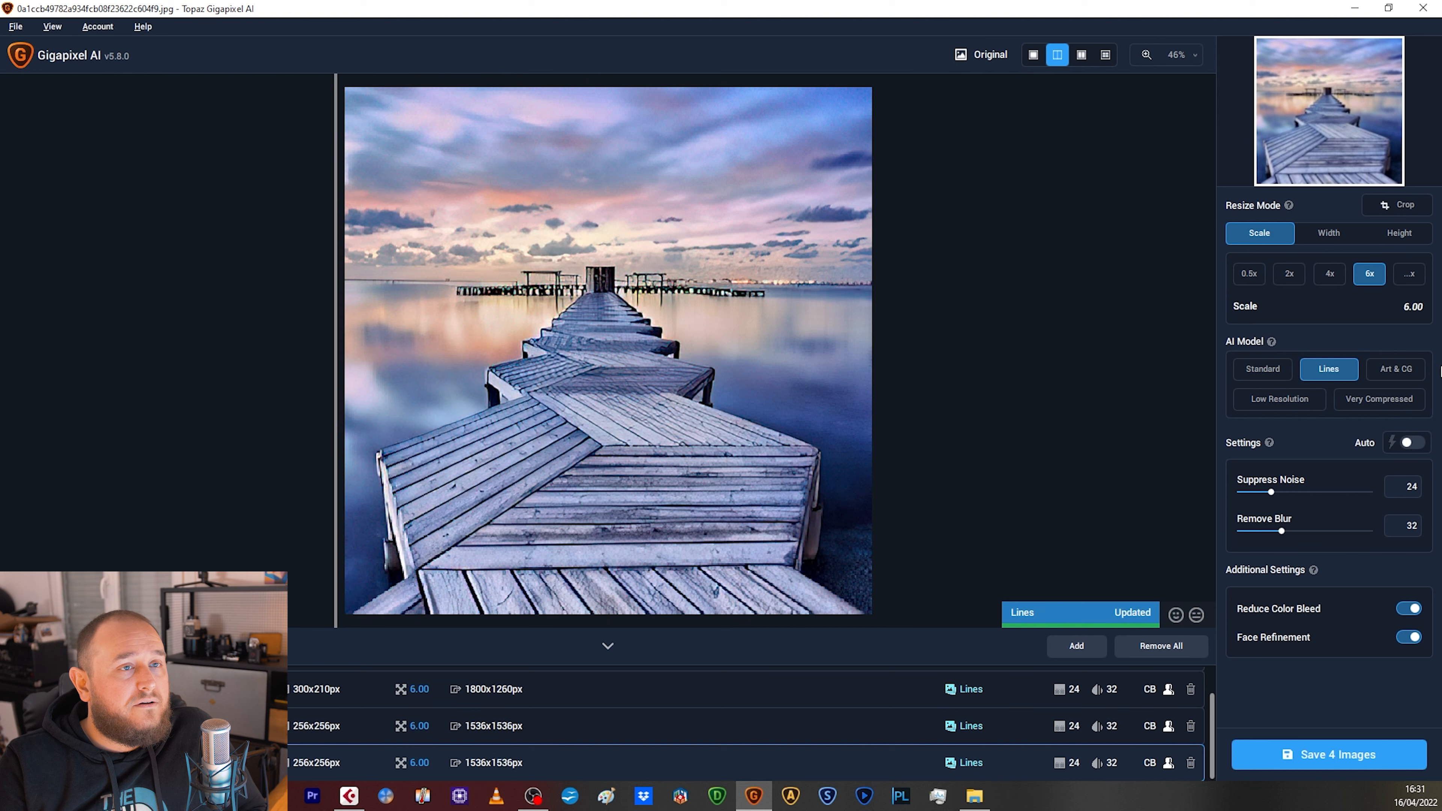
Set the AI model to Very Compressed and compare the pier photo before and after, both whole and at 100% zoom.
{"action": "left_click", "coordinate": [1383, 400]}
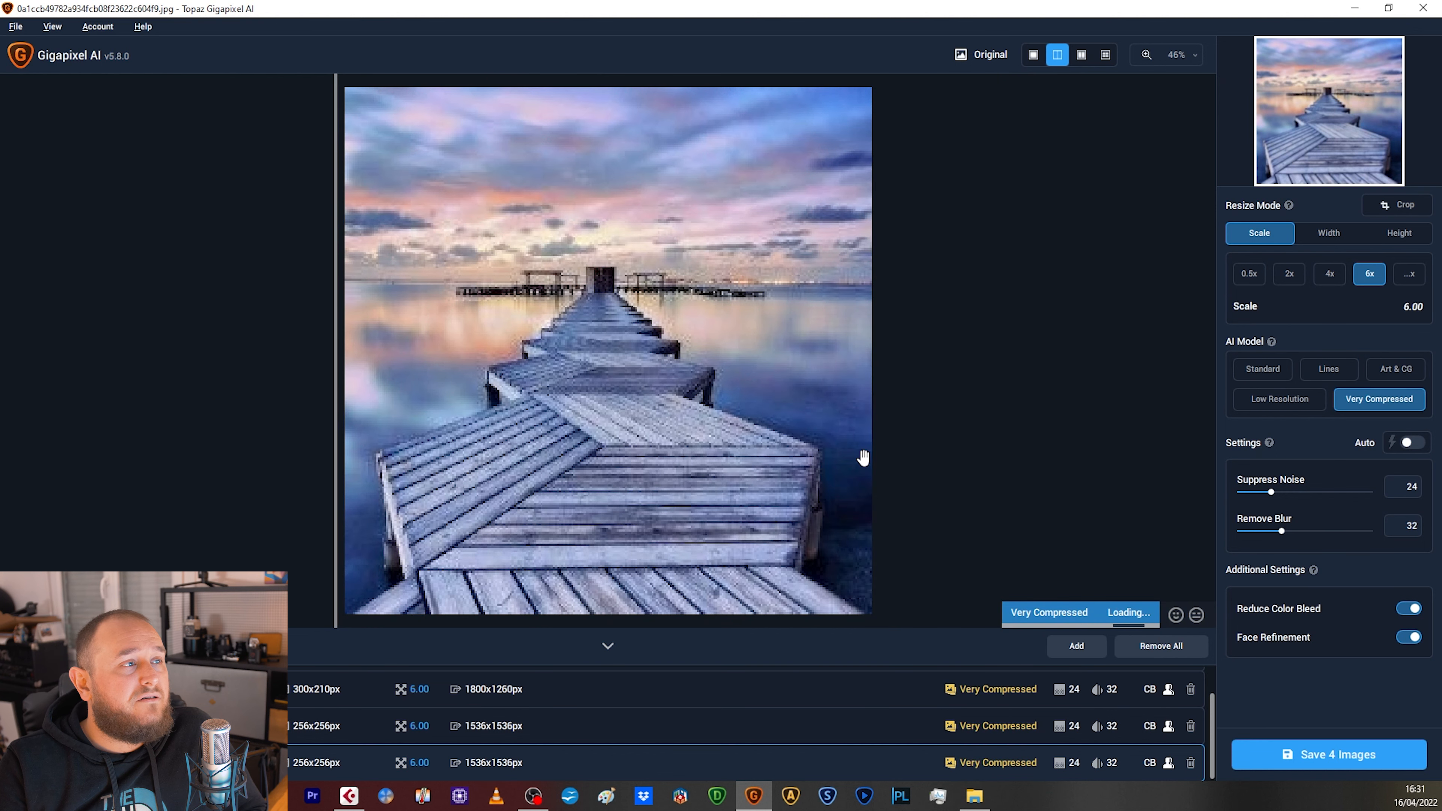
{"action": "left_click_drag", "start_coordinate": [335, 428], "coordinate": [869, 422]}
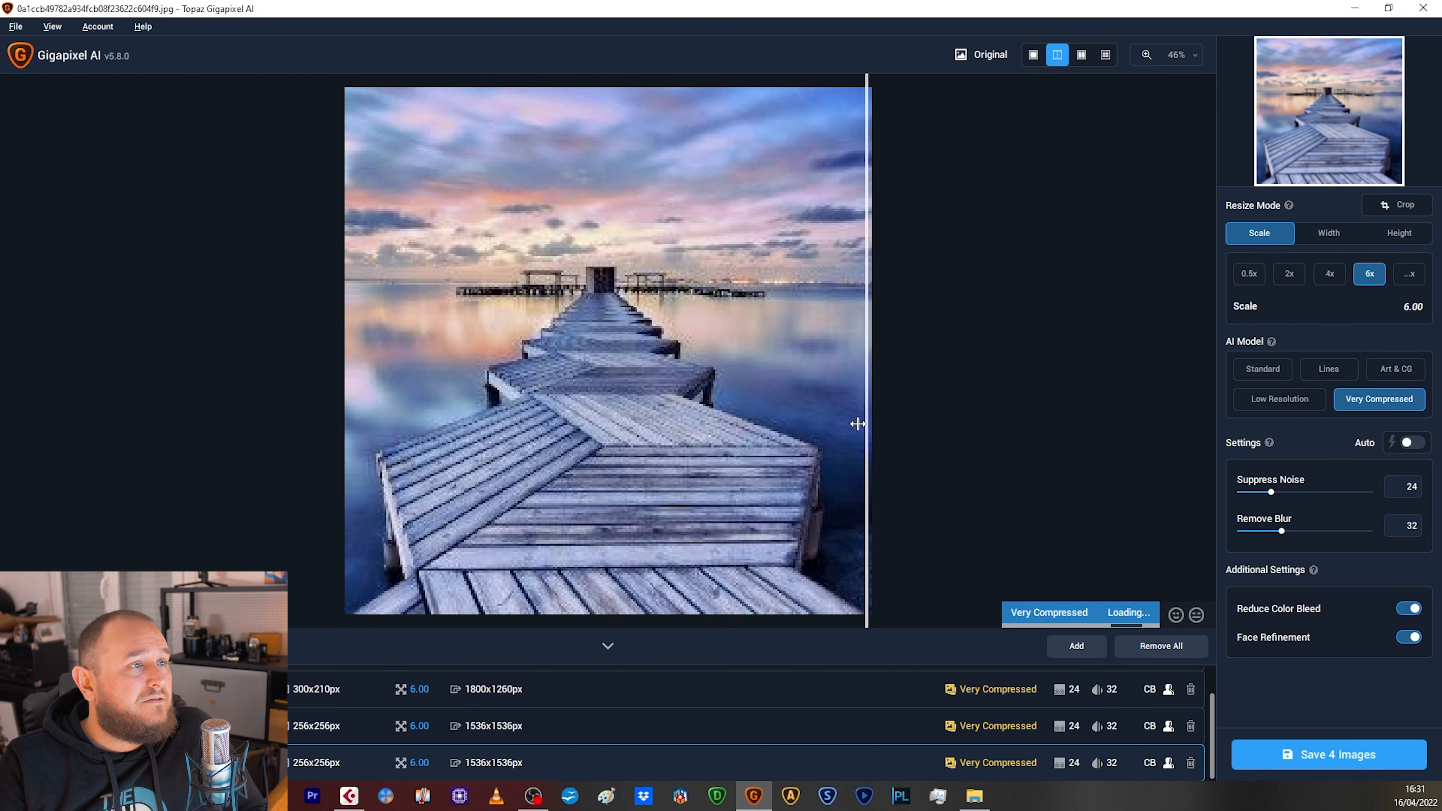
{"action": "left_click_drag", "start_coordinate": [860, 424], "coordinate": [293, 425]}
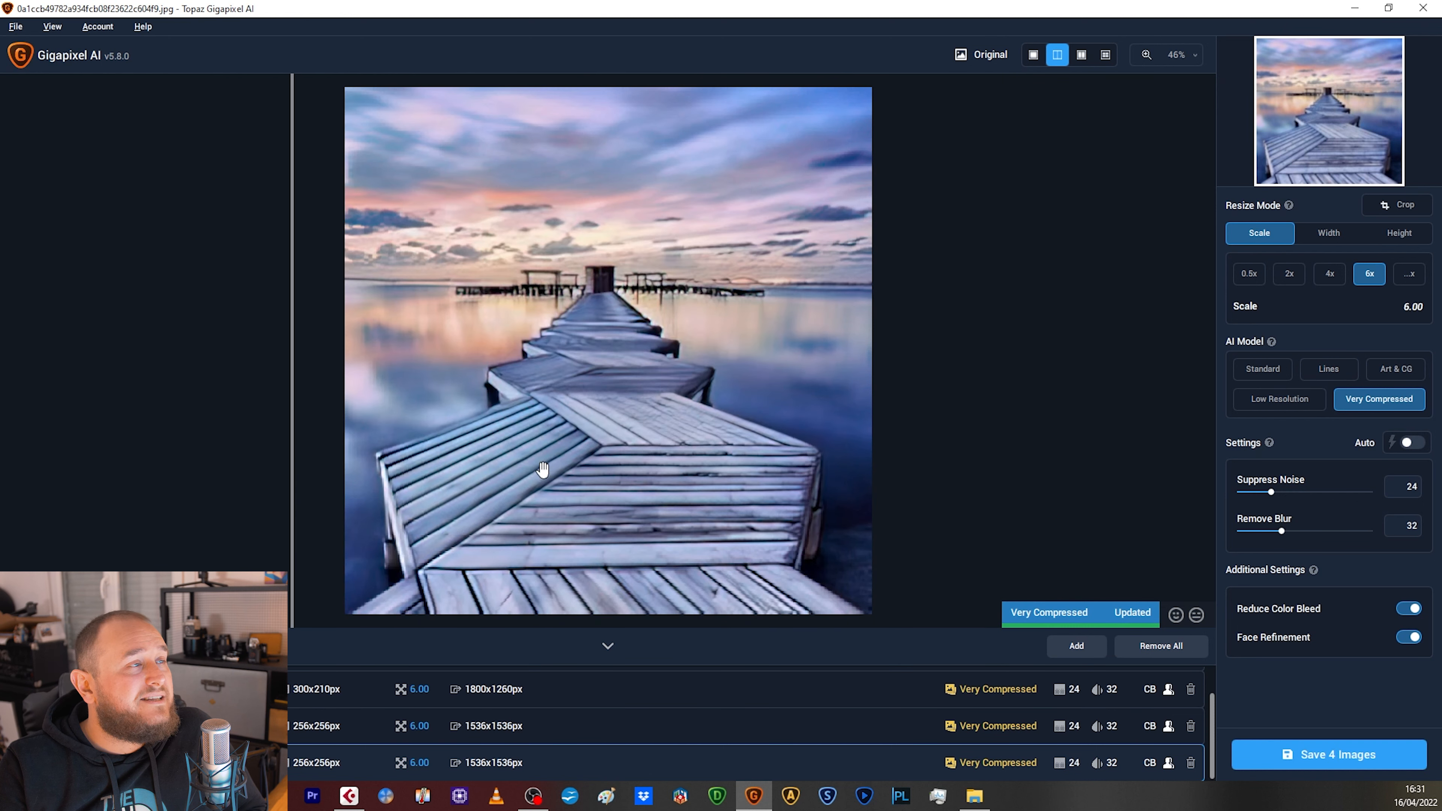
{"action": "left_click", "coordinate": [1192, 54]}
{"action": "left_click", "coordinate": [1133, 152]}
{"action": "left_click_drag", "start_coordinate": [467, 154], "coordinate": [515, 345]}
{"action": "left_click_drag", "start_coordinate": [293, 300], "coordinate": [115, 254]}
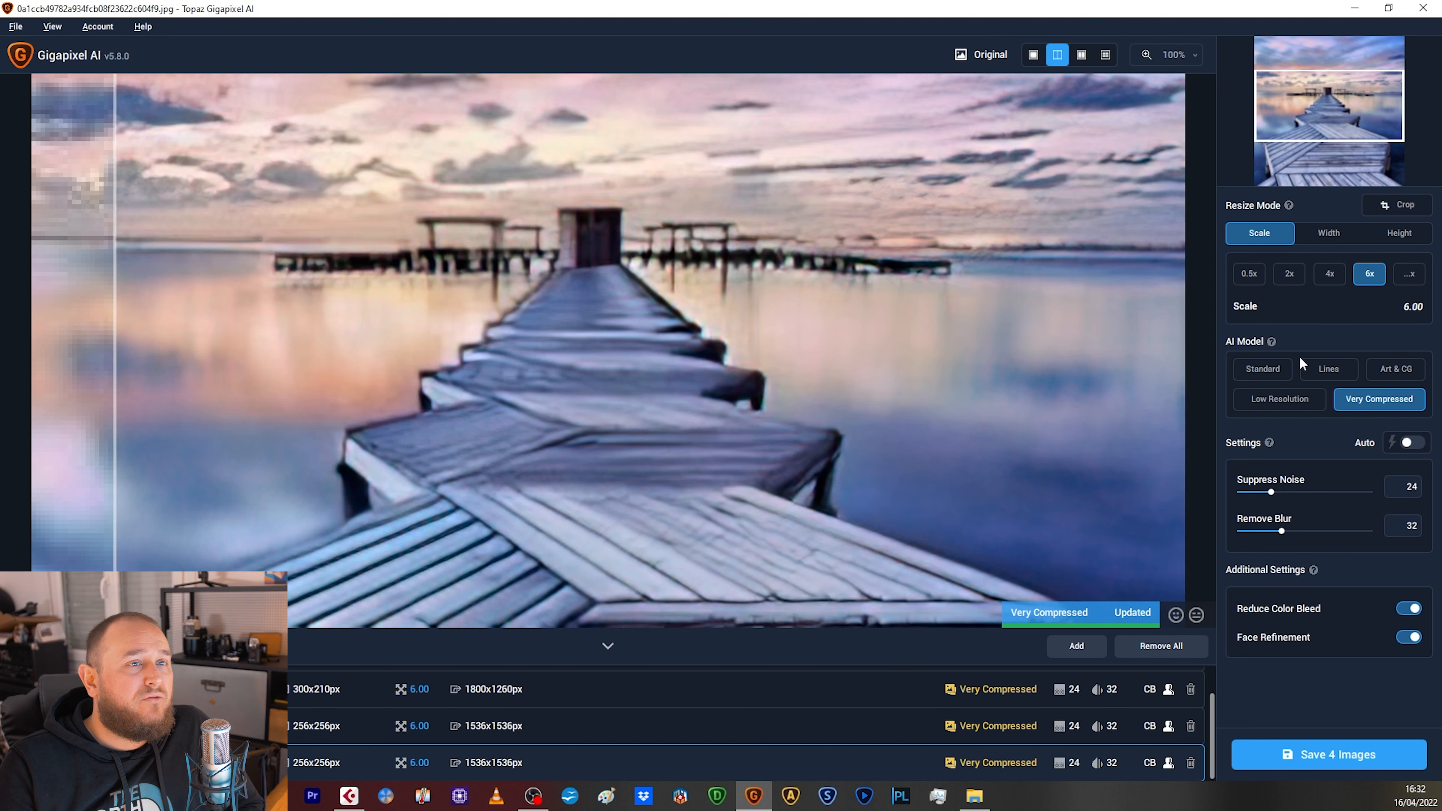
Preview the pier photo at 100% zoom with the Lines model and with the Art & CG model.
{"action": "mouse_move", "coordinate": [1272, 378]}
{"action": "left_click", "coordinate": [1332, 374]}
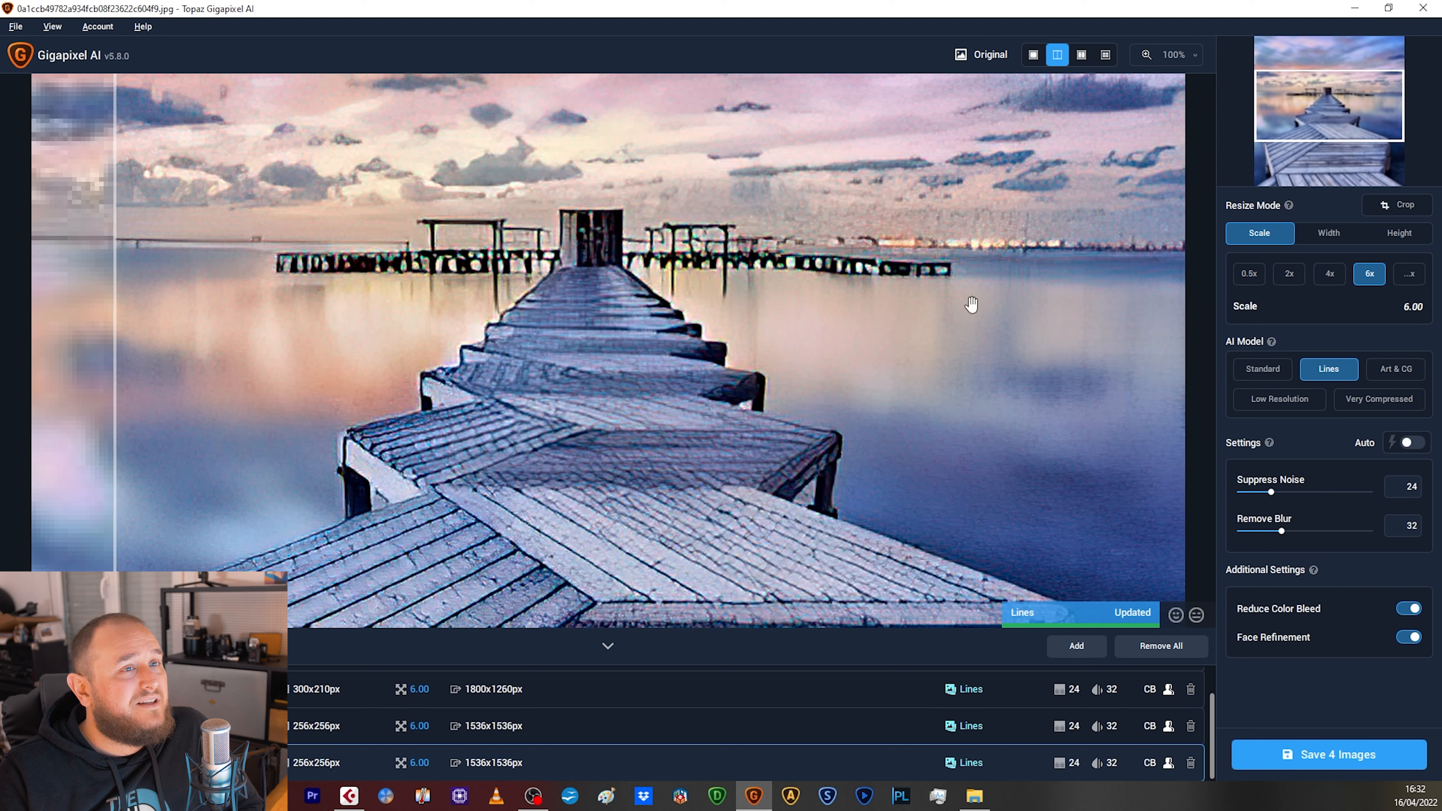
{"action": "left_click", "coordinate": [1396, 369]}
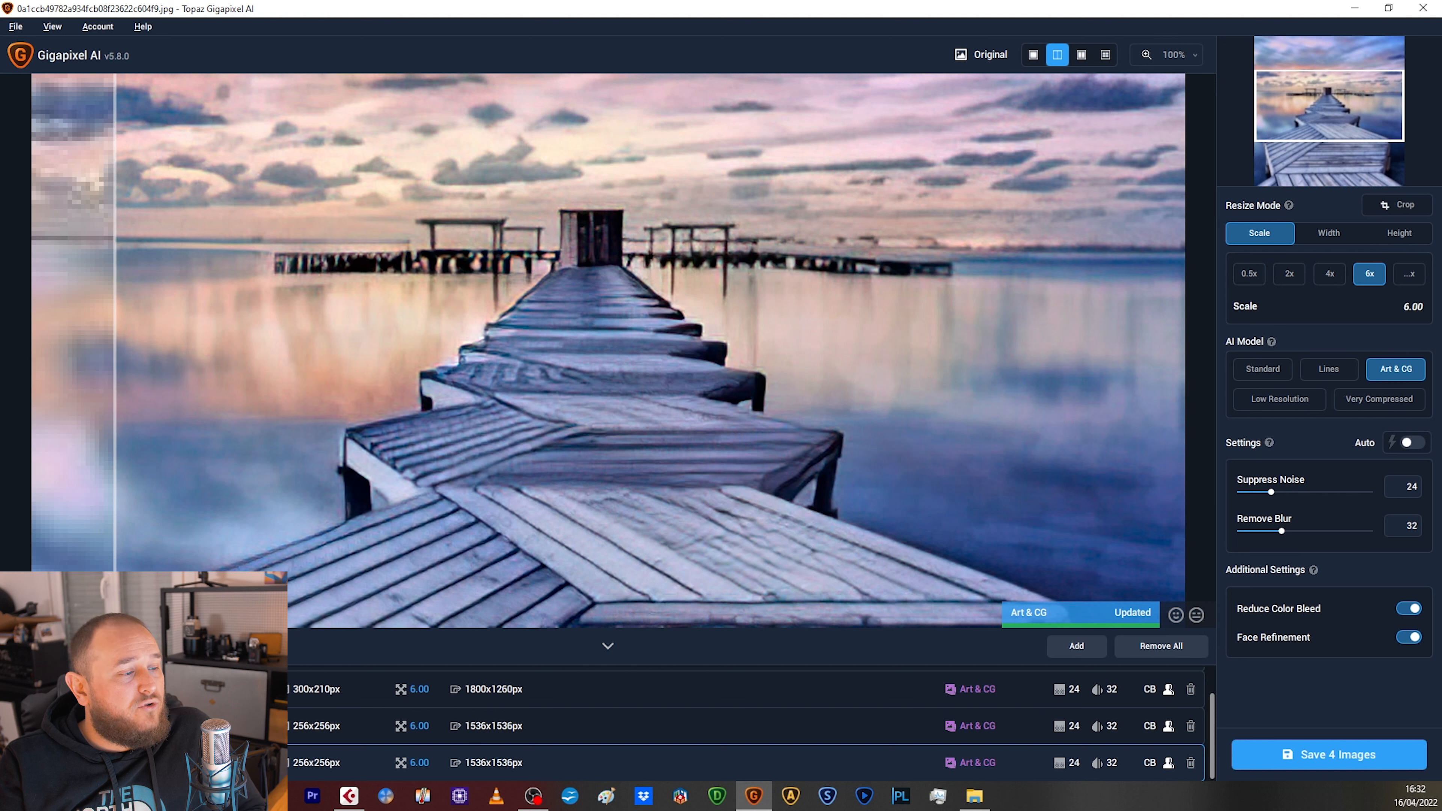
Add the 256x256px Chrome Hill sunrise landscape from File Explorer to the image list and fit it in the preview.
{"action": "key", "text": "alt+Tab"}
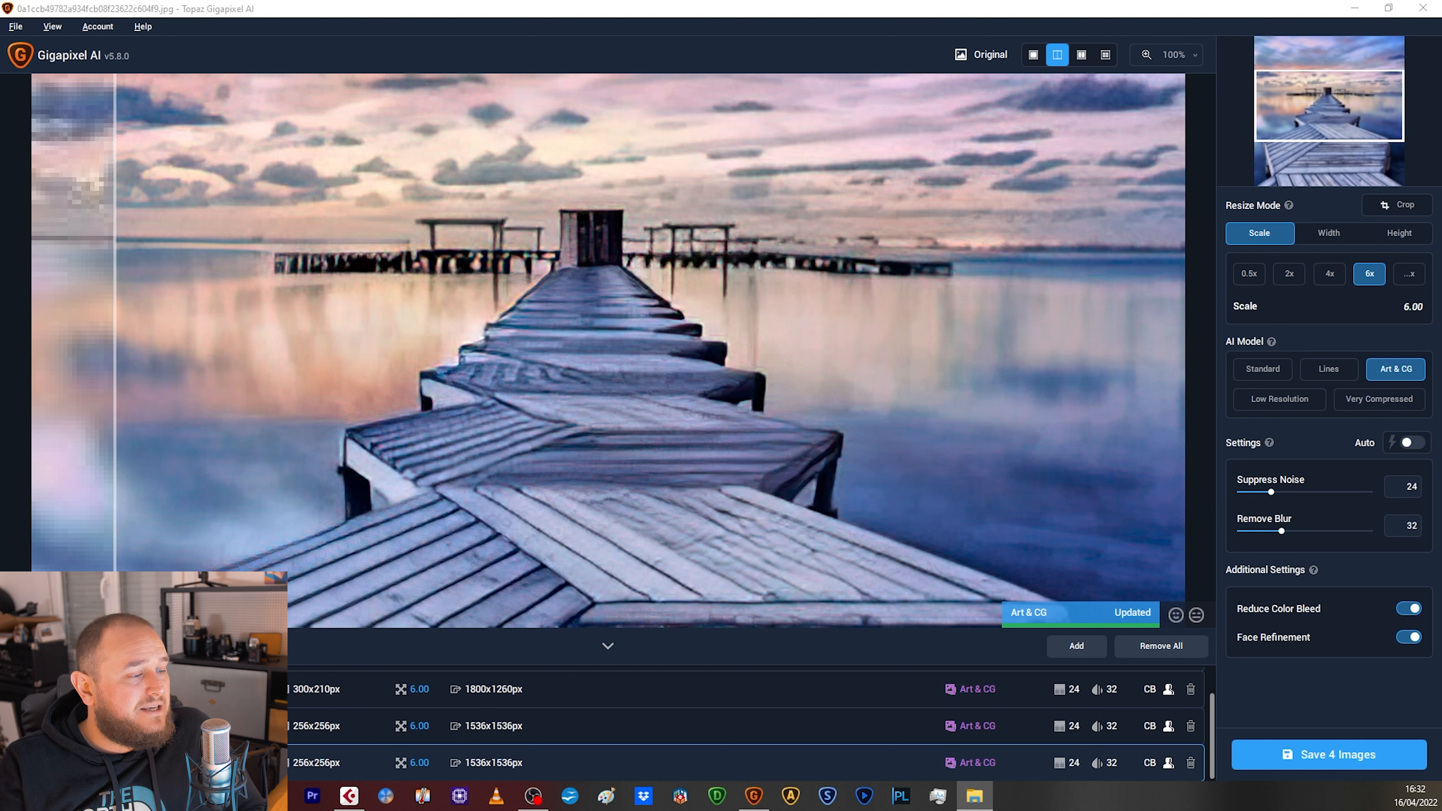
{"action": "left_click_drag", "start_coordinate": [568, 301], "coordinate": [749, 381]}
{"action": "left_click_drag", "start_coordinate": [130, 362], "coordinate": [1096, 204]}
{"action": "left_click", "coordinate": [1195, 55]}
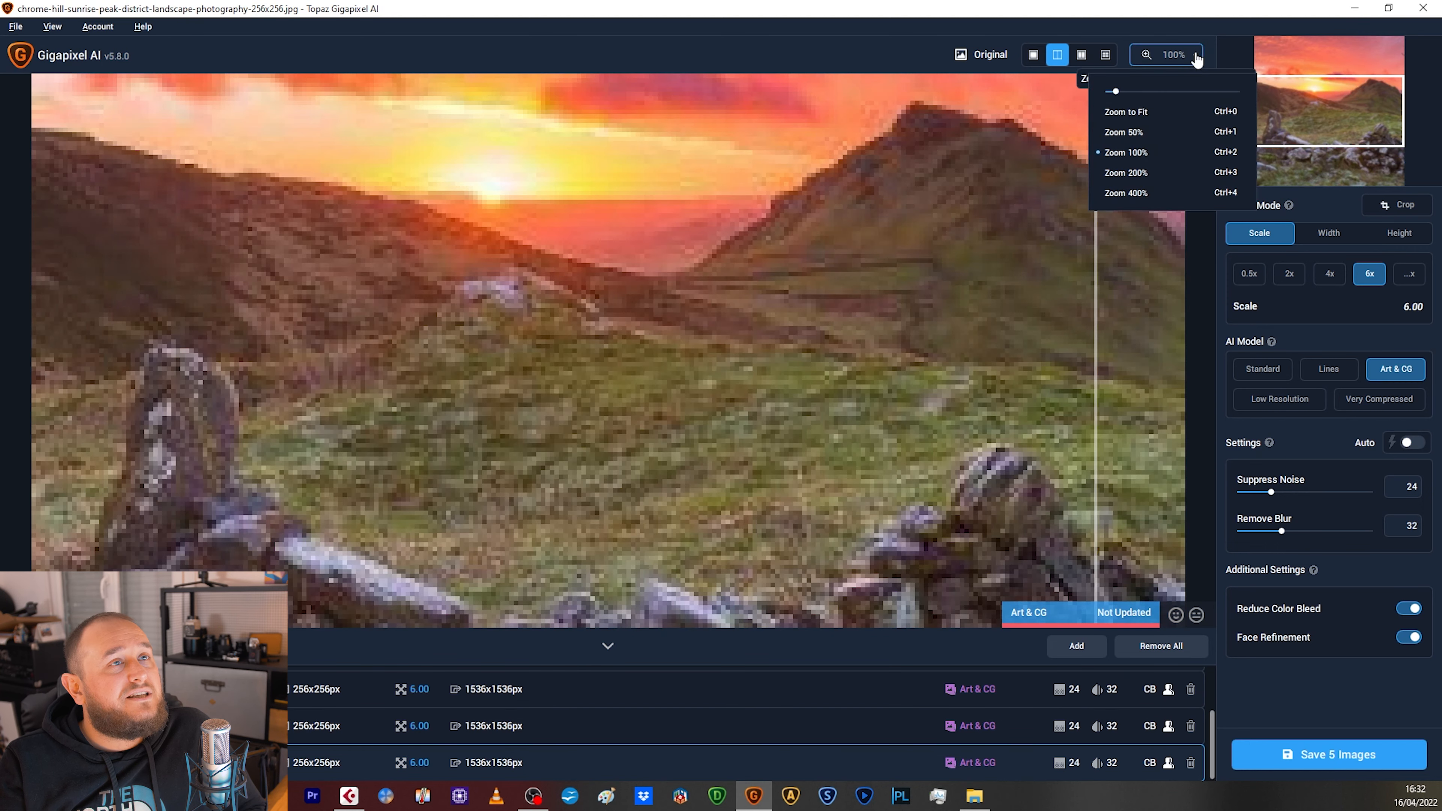
{"action": "left_click", "coordinate": [1136, 112]}
Set the AI model to Standard and compare the whole Chrome Hill landscape before and after enhancement.
{"action": "mouse_move", "coordinate": [1271, 377]}
{"action": "left_click", "coordinate": [1271, 376]}
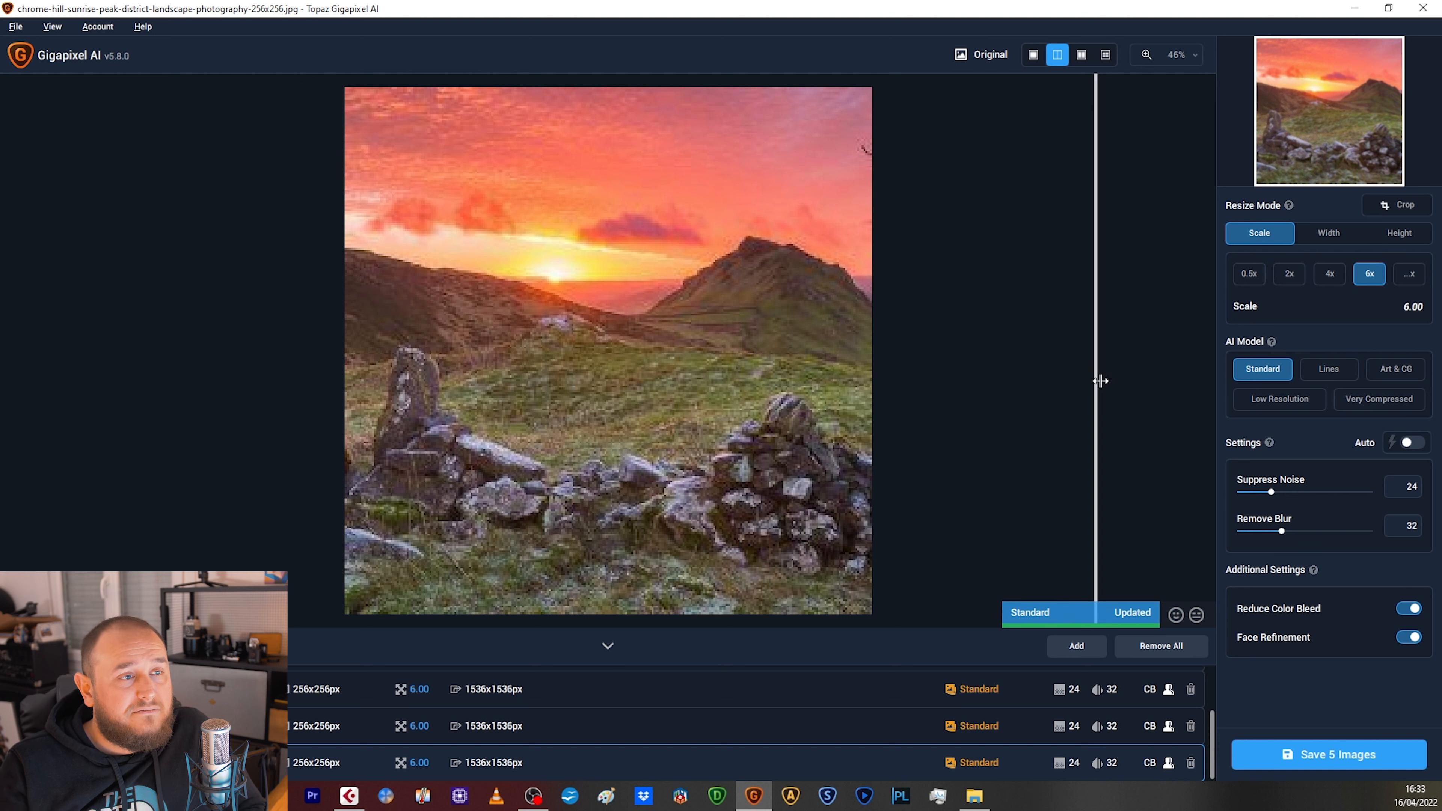
{"action": "left_click_drag", "start_coordinate": [1100, 382], "coordinate": [514, 368]}
{"action": "left_click_drag", "start_coordinate": [650, 367], "coordinate": [244, 341]}
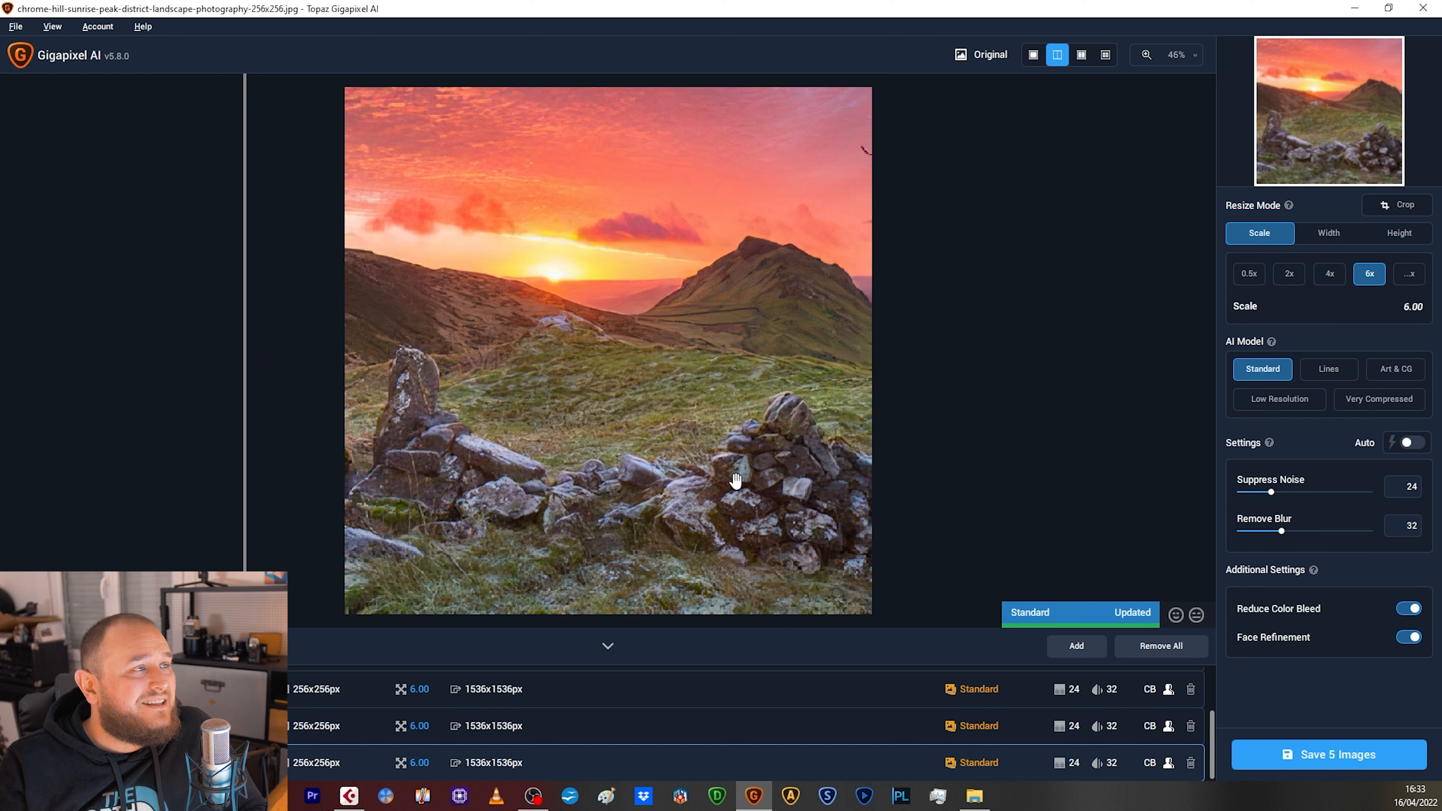
{"action": "left_click_drag", "start_coordinate": [238, 330], "coordinate": [638, 348]}
Try the Low Resolution, Lines and Art & CG models on the Chrome Hill landscape, comparing each with the original.
{"action": "mouse_move", "coordinate": [1361, 400]}
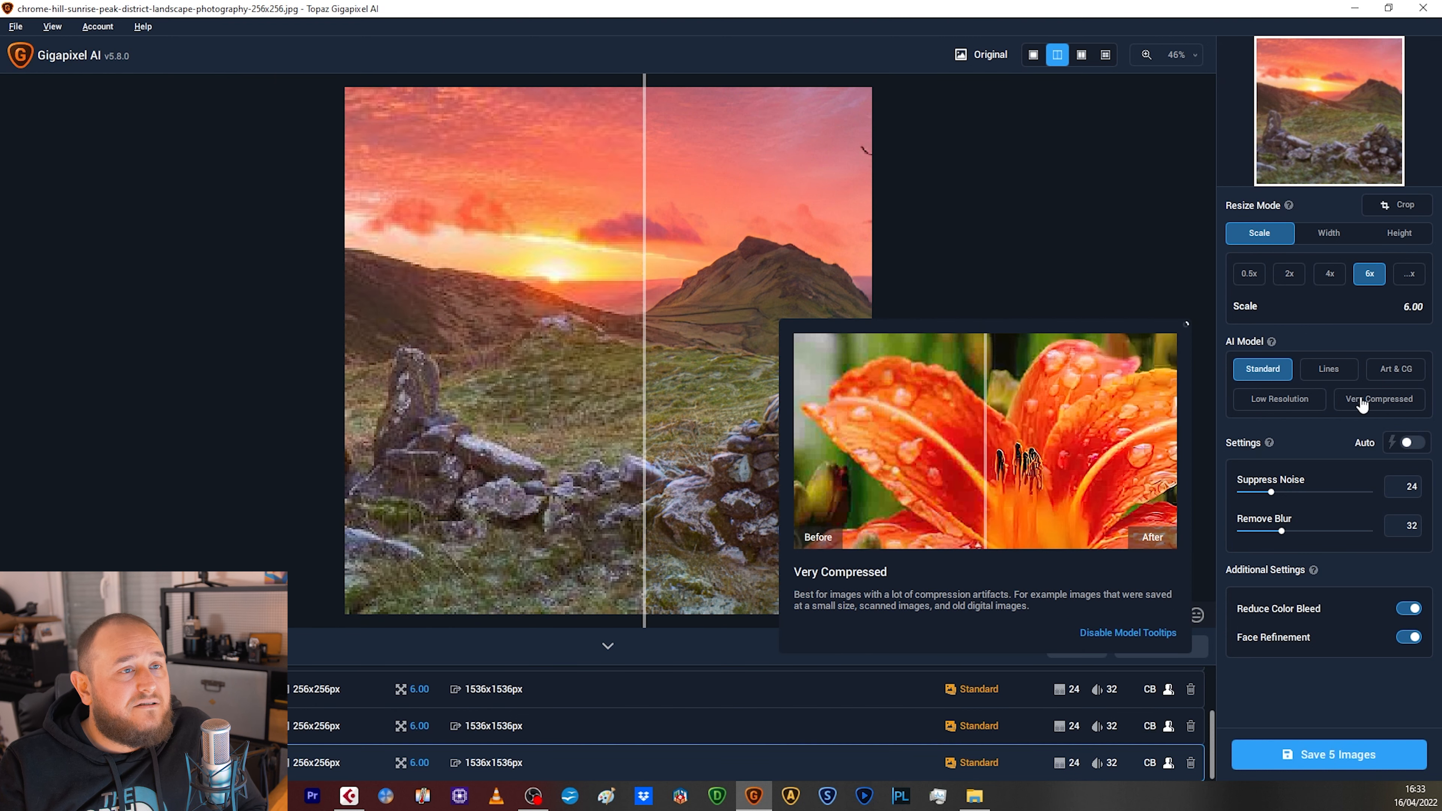
{"action": "left_click", "coordinate": [1296, 403]}
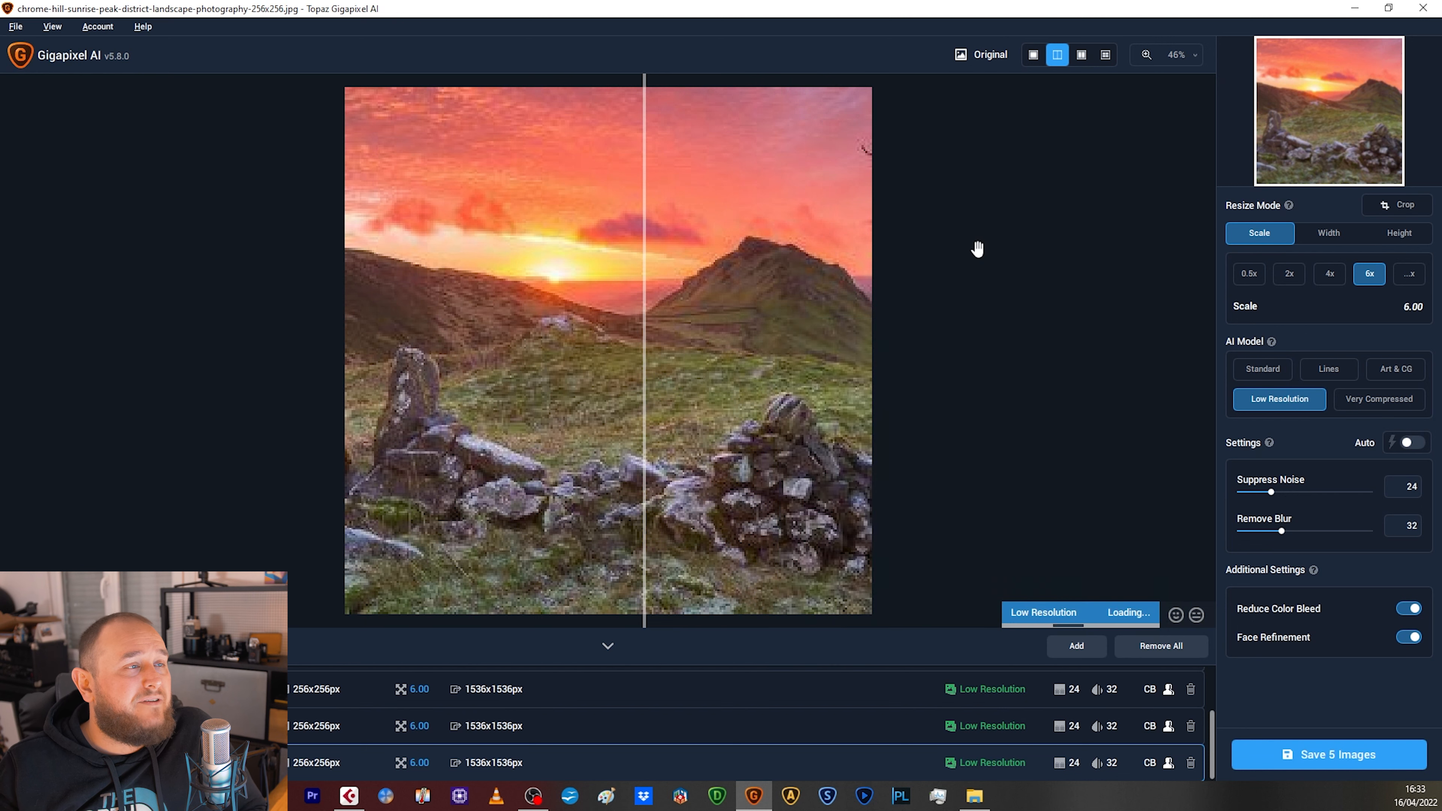
{"action": "left_click_drag", "start_coordinate": [645, 284], "coordinate": [635, 324]}
{"action": "left_click", "coordinate": [1331, 370]}
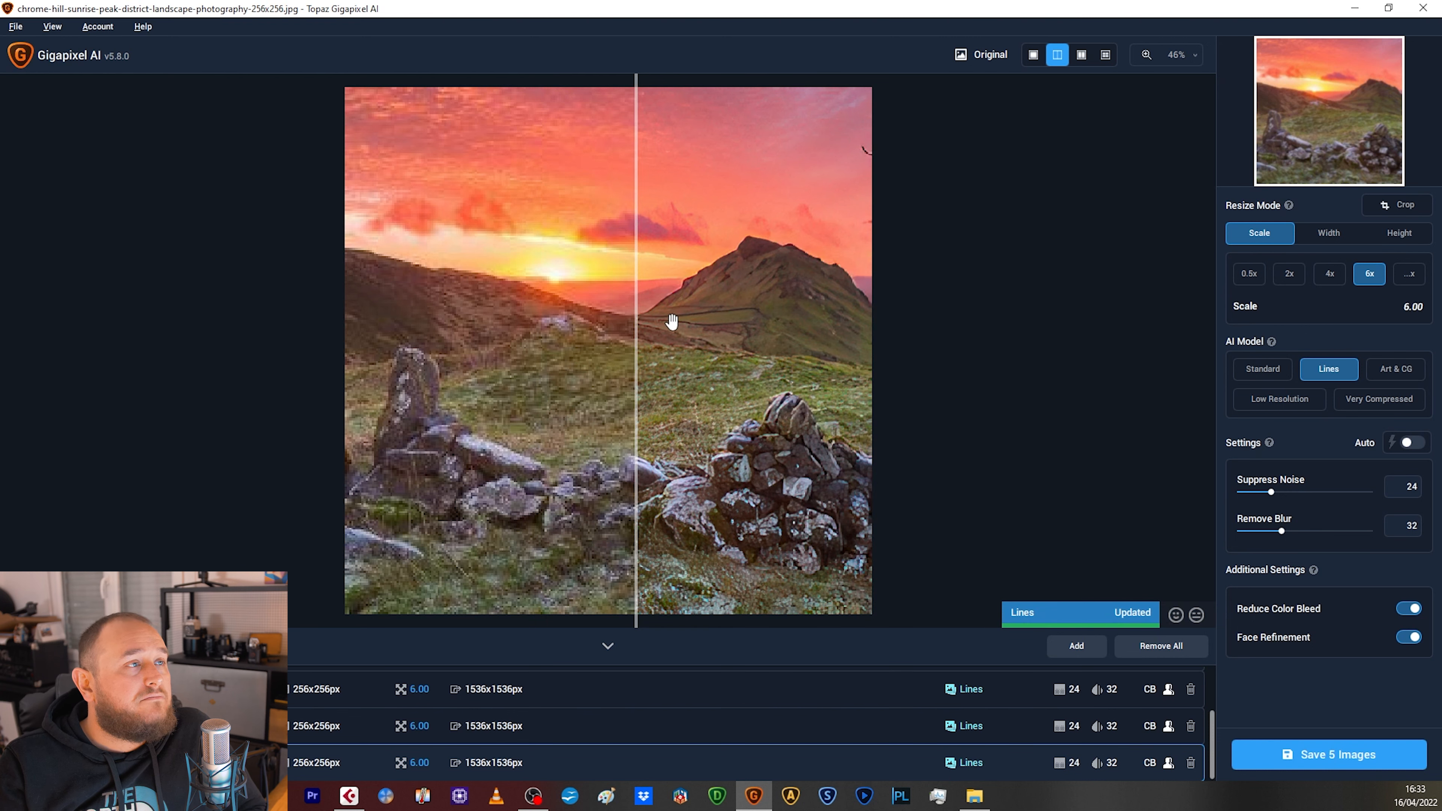
{"action": "left_click_drag", "start_coordinate": [636, 322], "coordinate": [645, 368]}
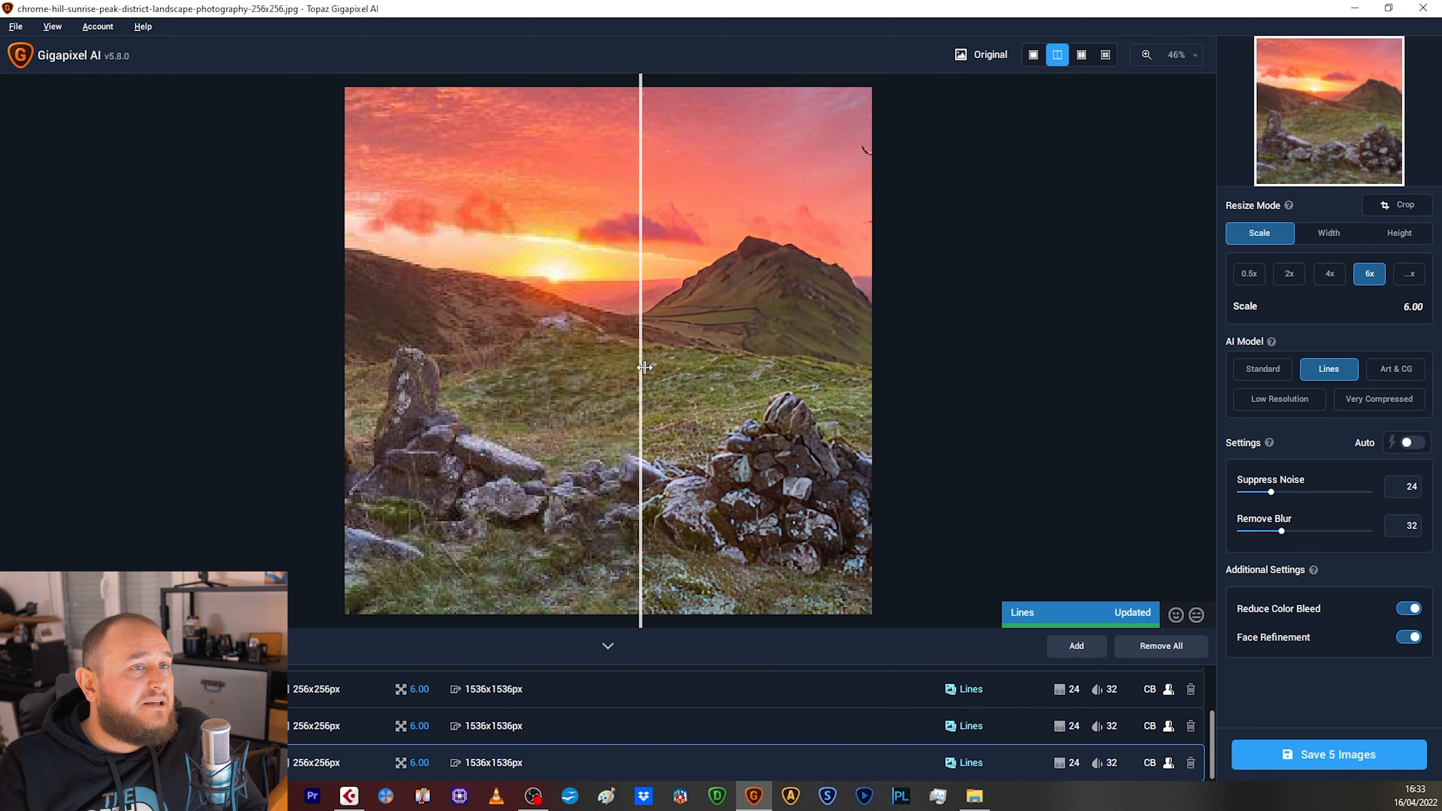
{"action": "left_click", "coordinate": [1396, 370]}
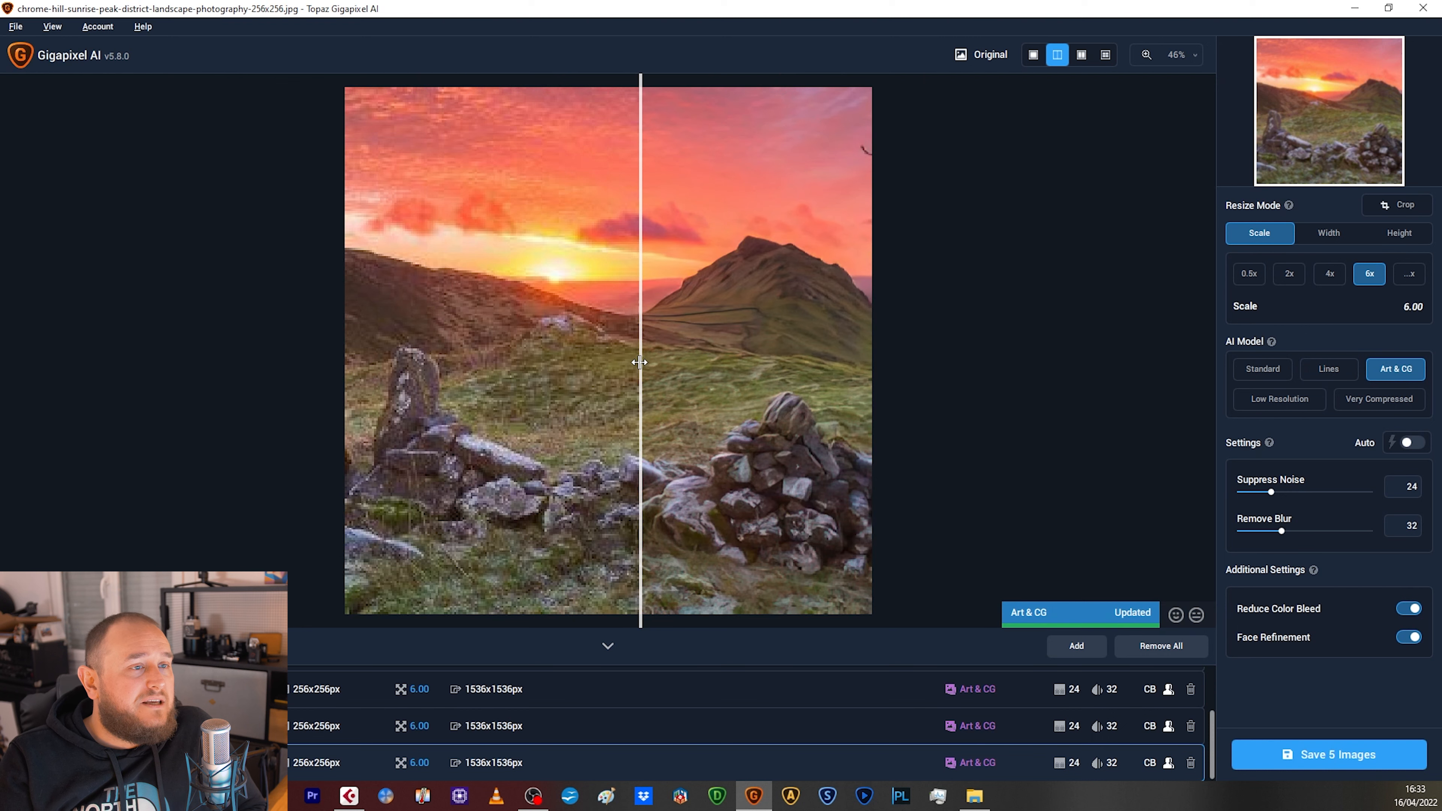
{"action": "left_click_drag", "start_coordinate": [639, 362], "coordinate": [536, 393]}
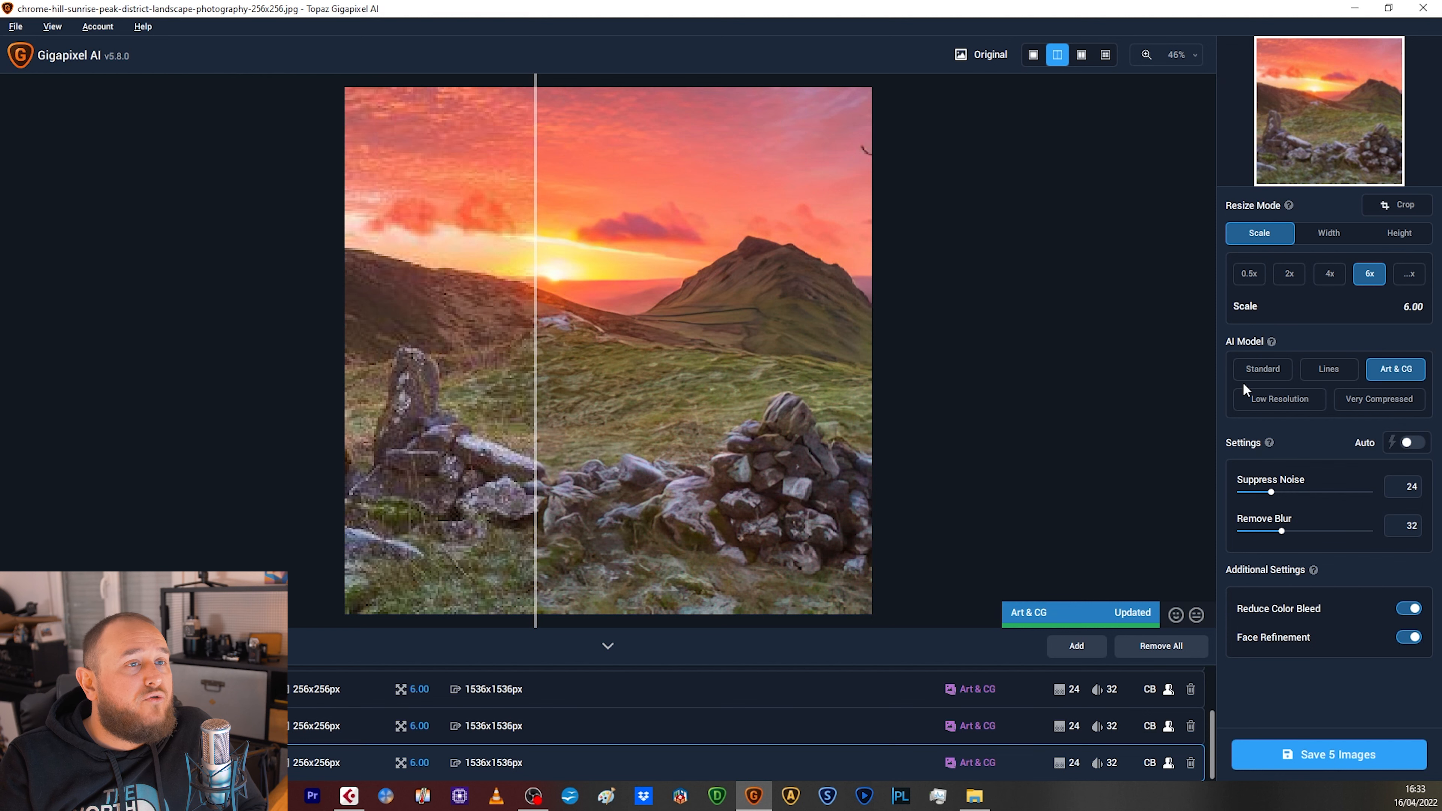
Set the AI model back to Standard and compare the Chrome Hill landscape before and after, both whole and at 100% zoom.
{"action": "left_click", "coordinate": [1262, 369]}
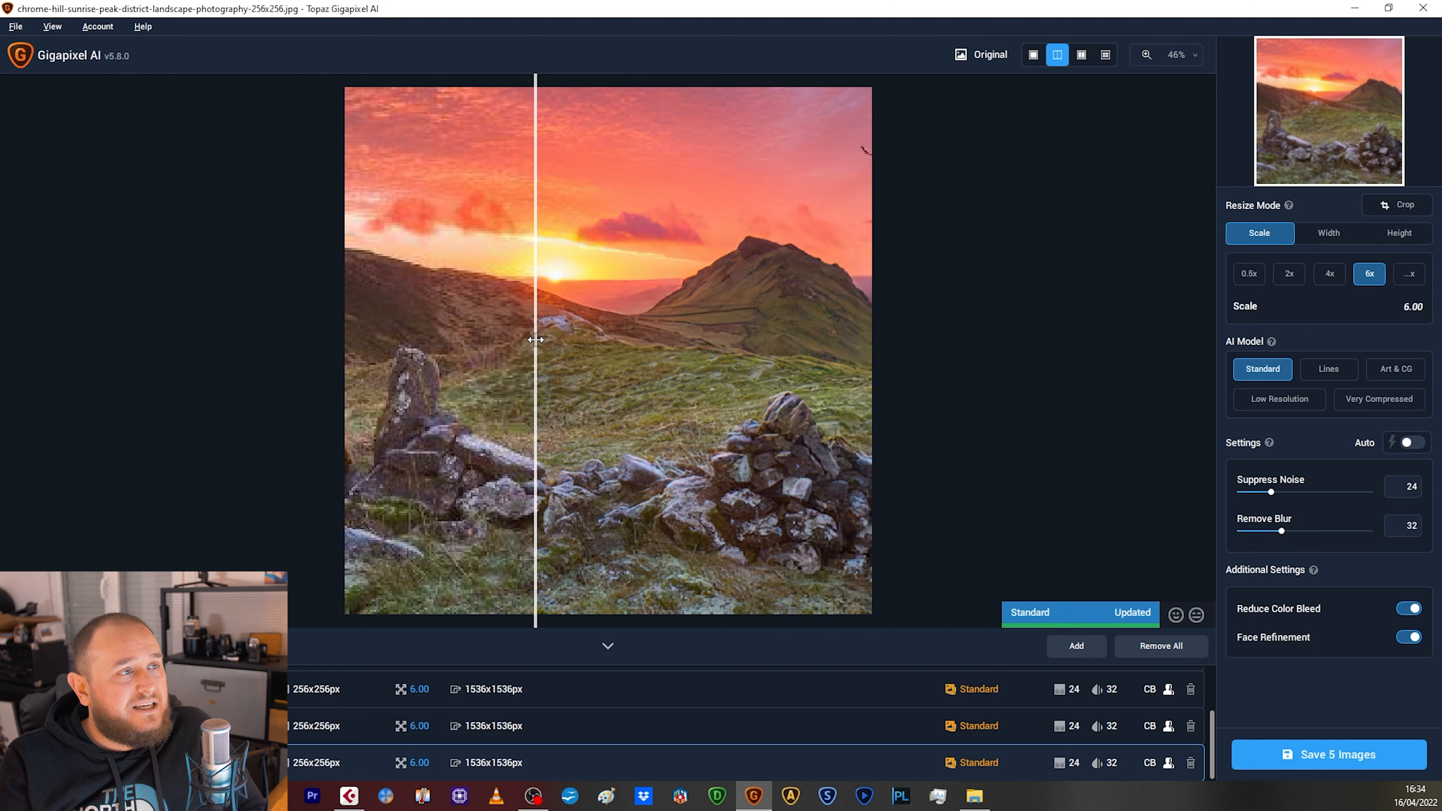
{"action": "left_click_drag", "start_coordinate": [536, 339], "coordinate": [295, 339]}
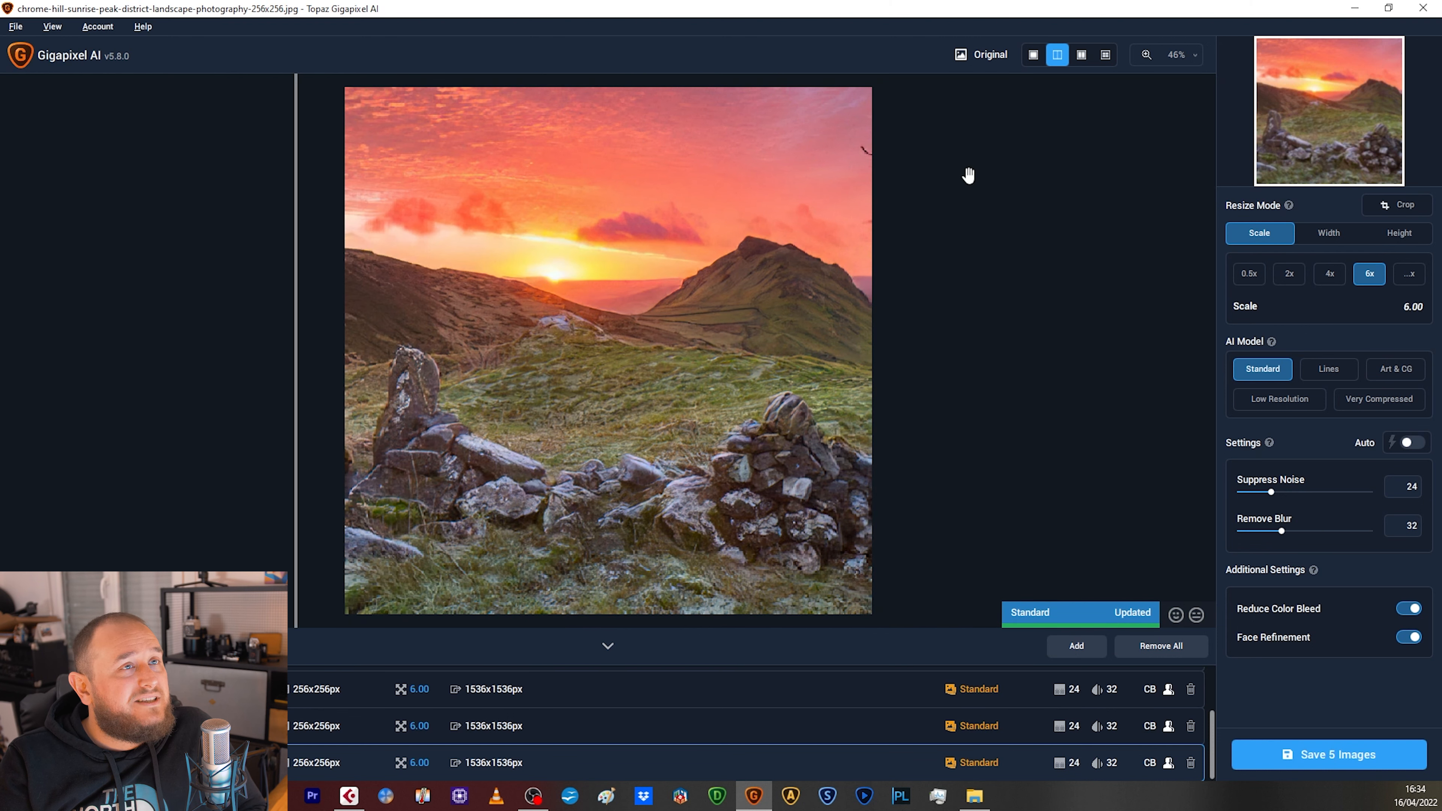
{"action": "left_click", "coordinate": [1199, 56]}
{"action": "left_click", "coordinate": [1140, 148]}
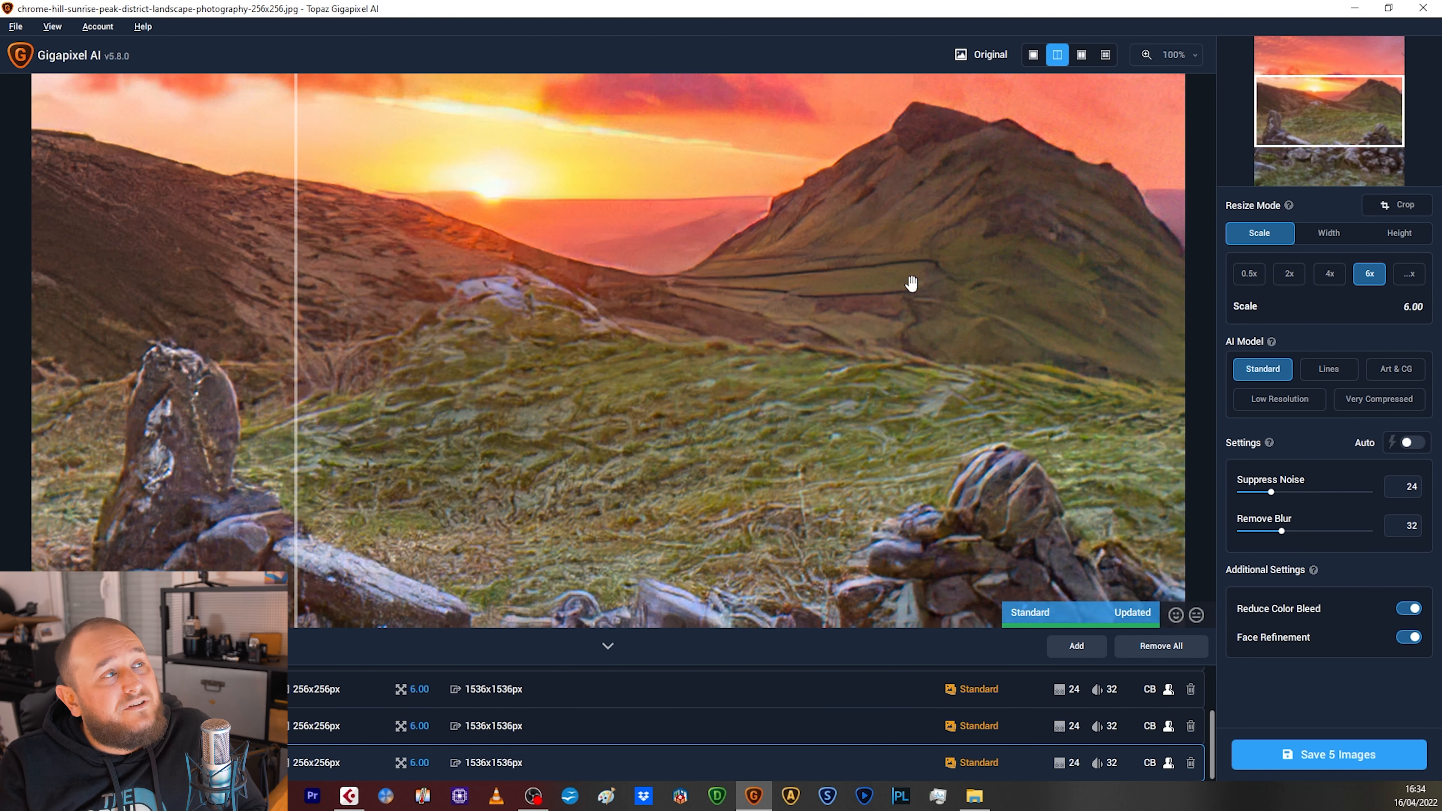
{"action": "left_click_drag", "start_coordinate": [297, 418], "coordinate": [1254, 412]}
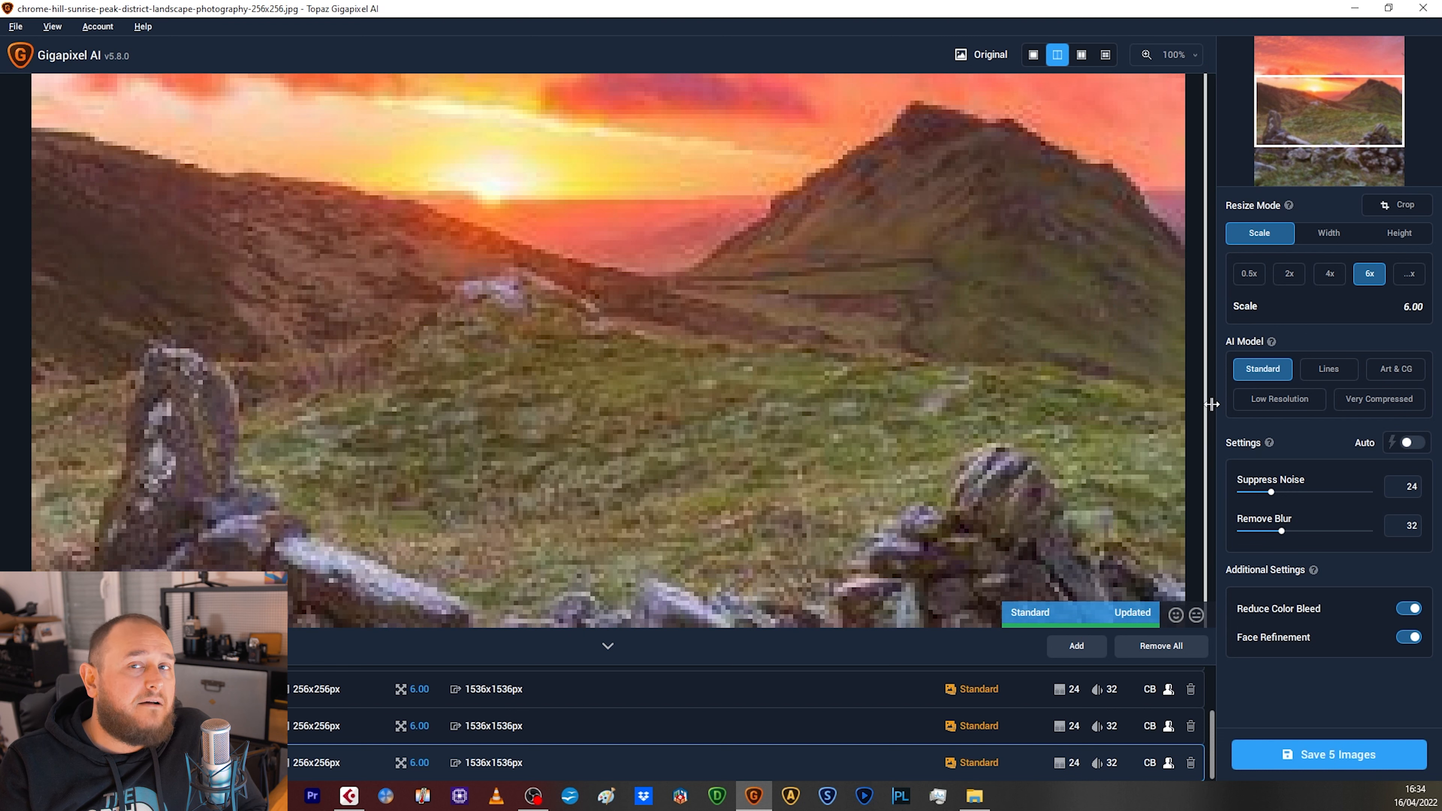
{"action": "left_click_drag", "start_coordinate": [1211, 404], "coordinate": [396, 359]}
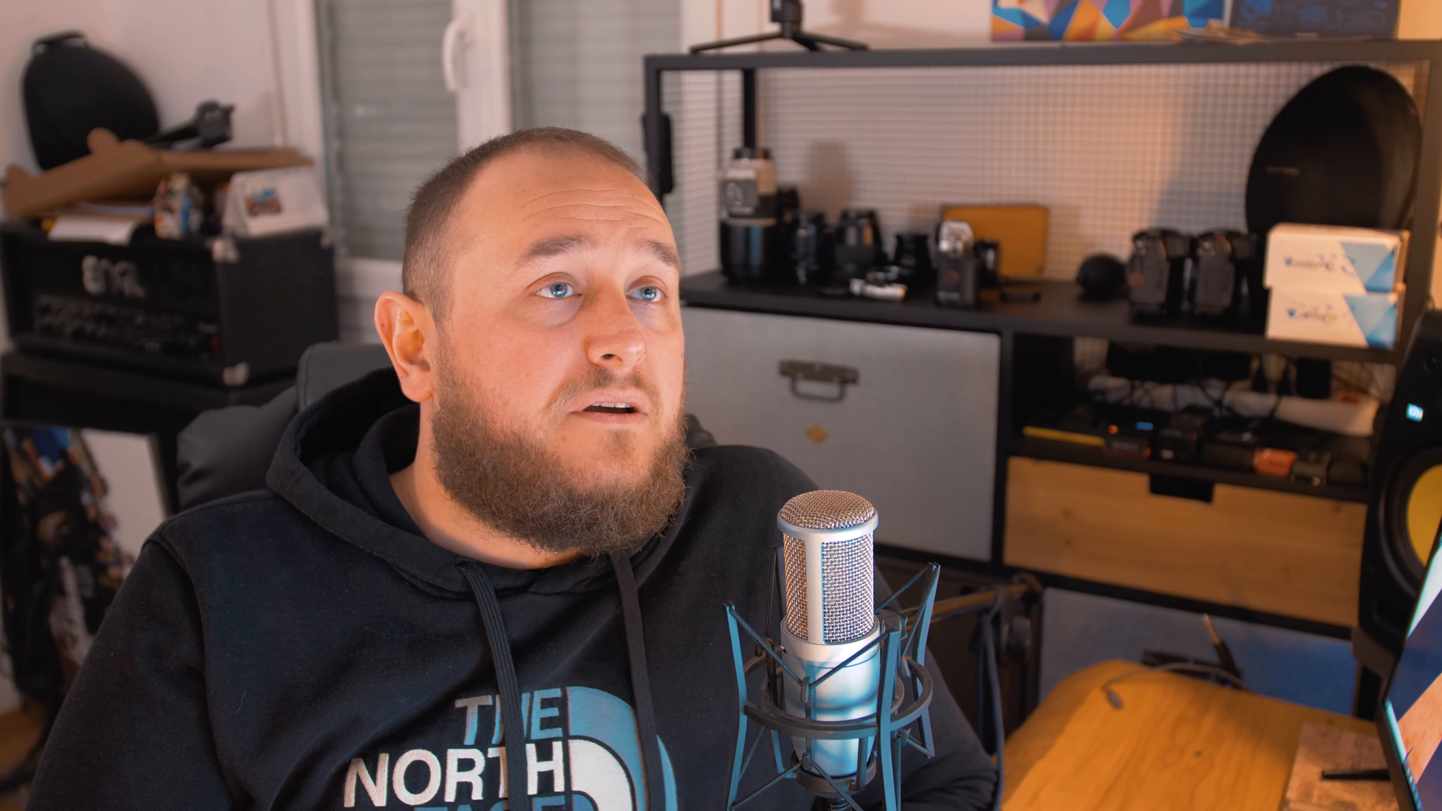